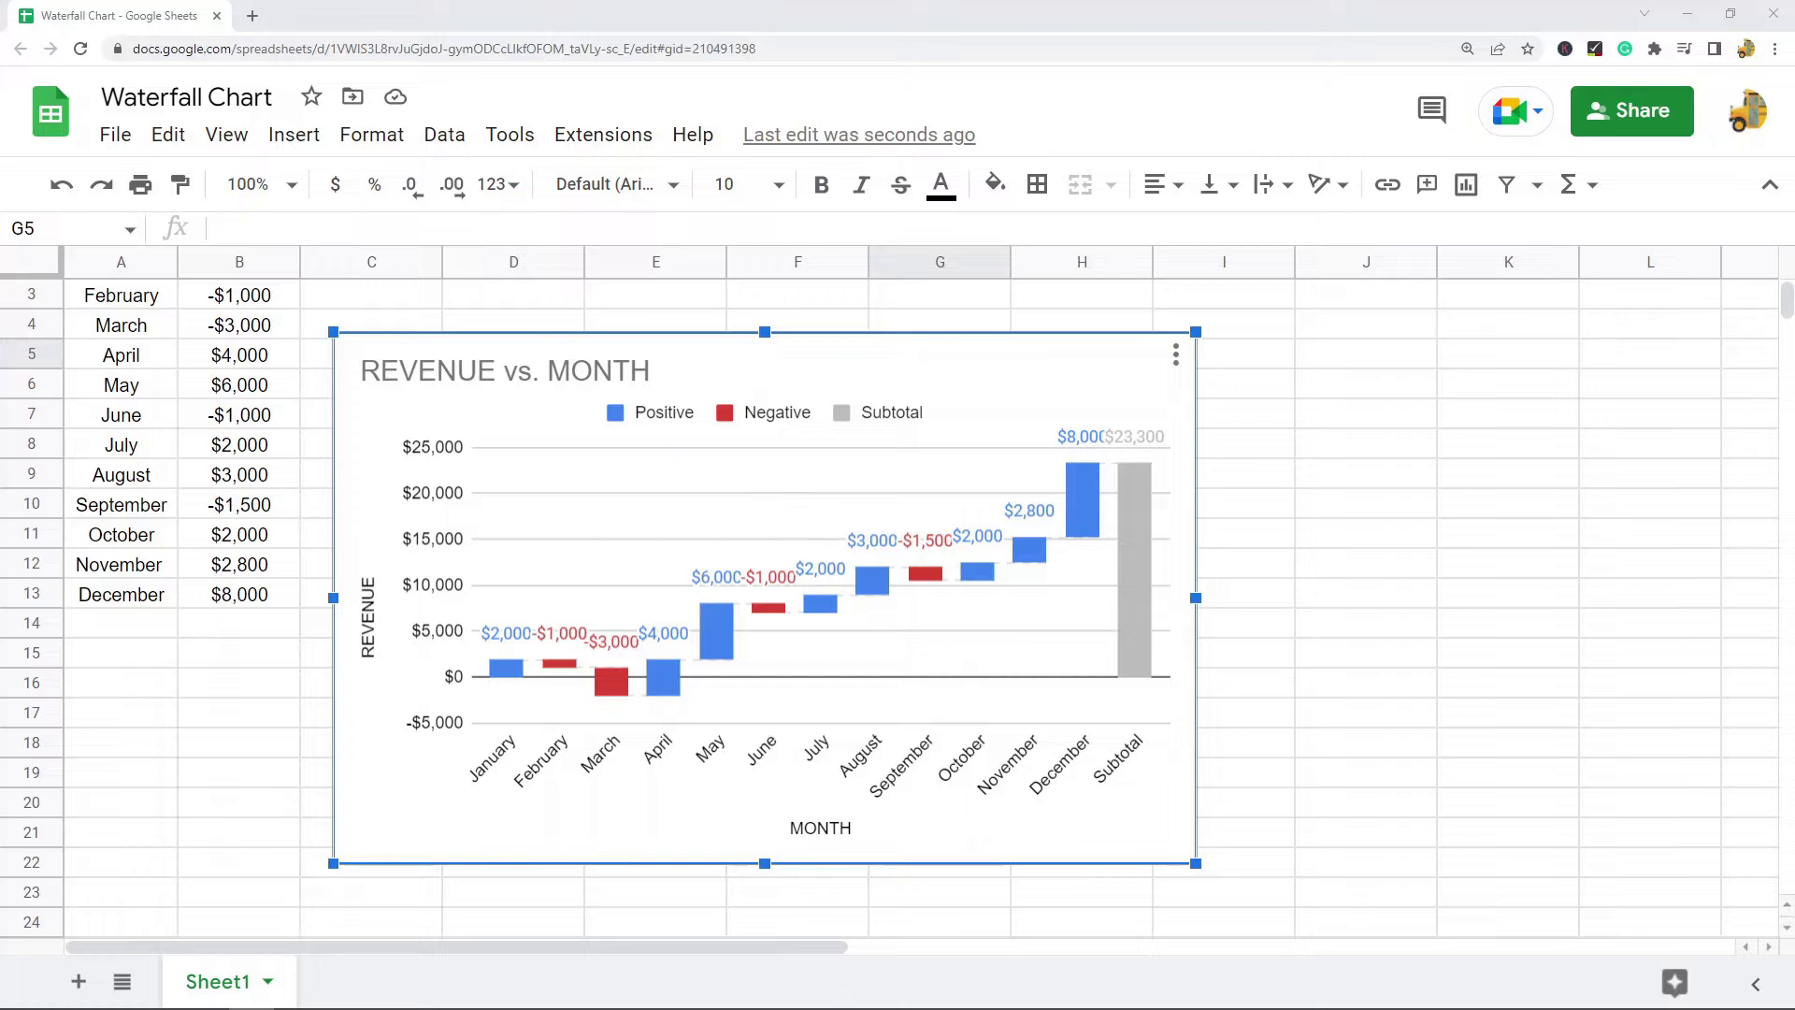
# - Drag the revenue waterfall chart right so its left edge sits near column D
pyautogui.click(897, 353)
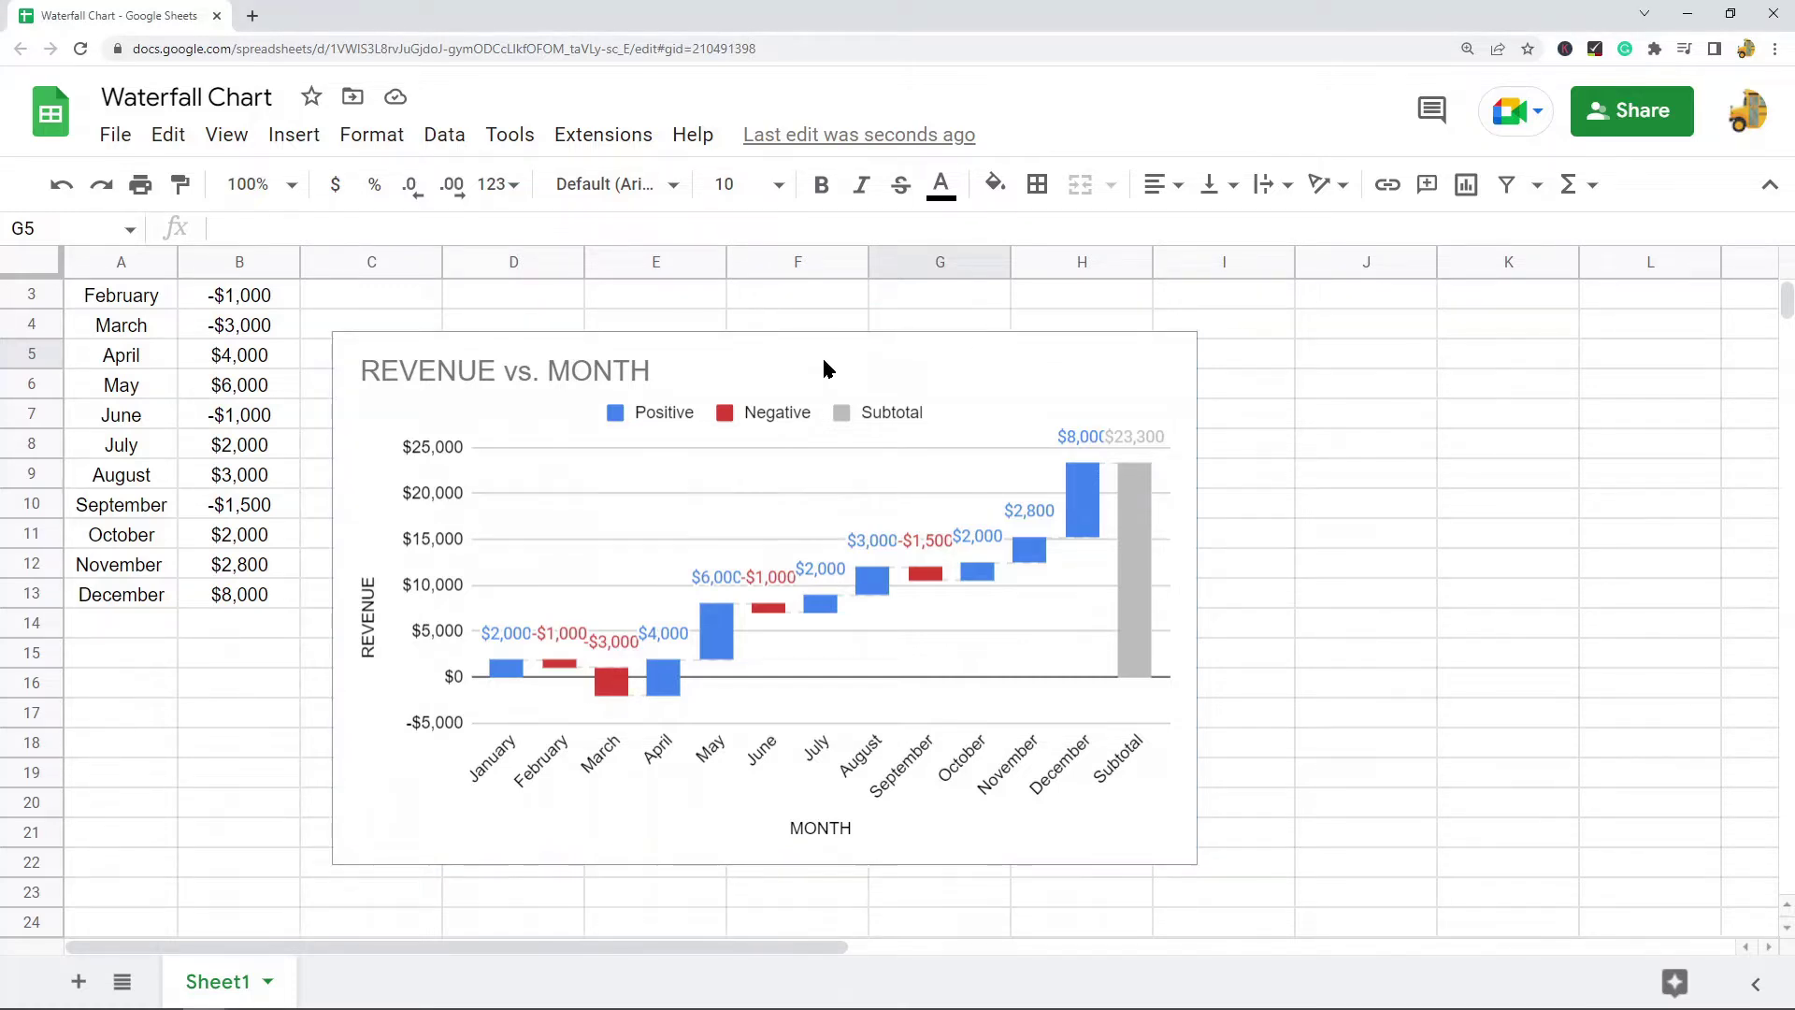
pyautogui.click(942, 378)
pyautogui.moveTo(832, 360); pyautogui.dragTo(927, 325)
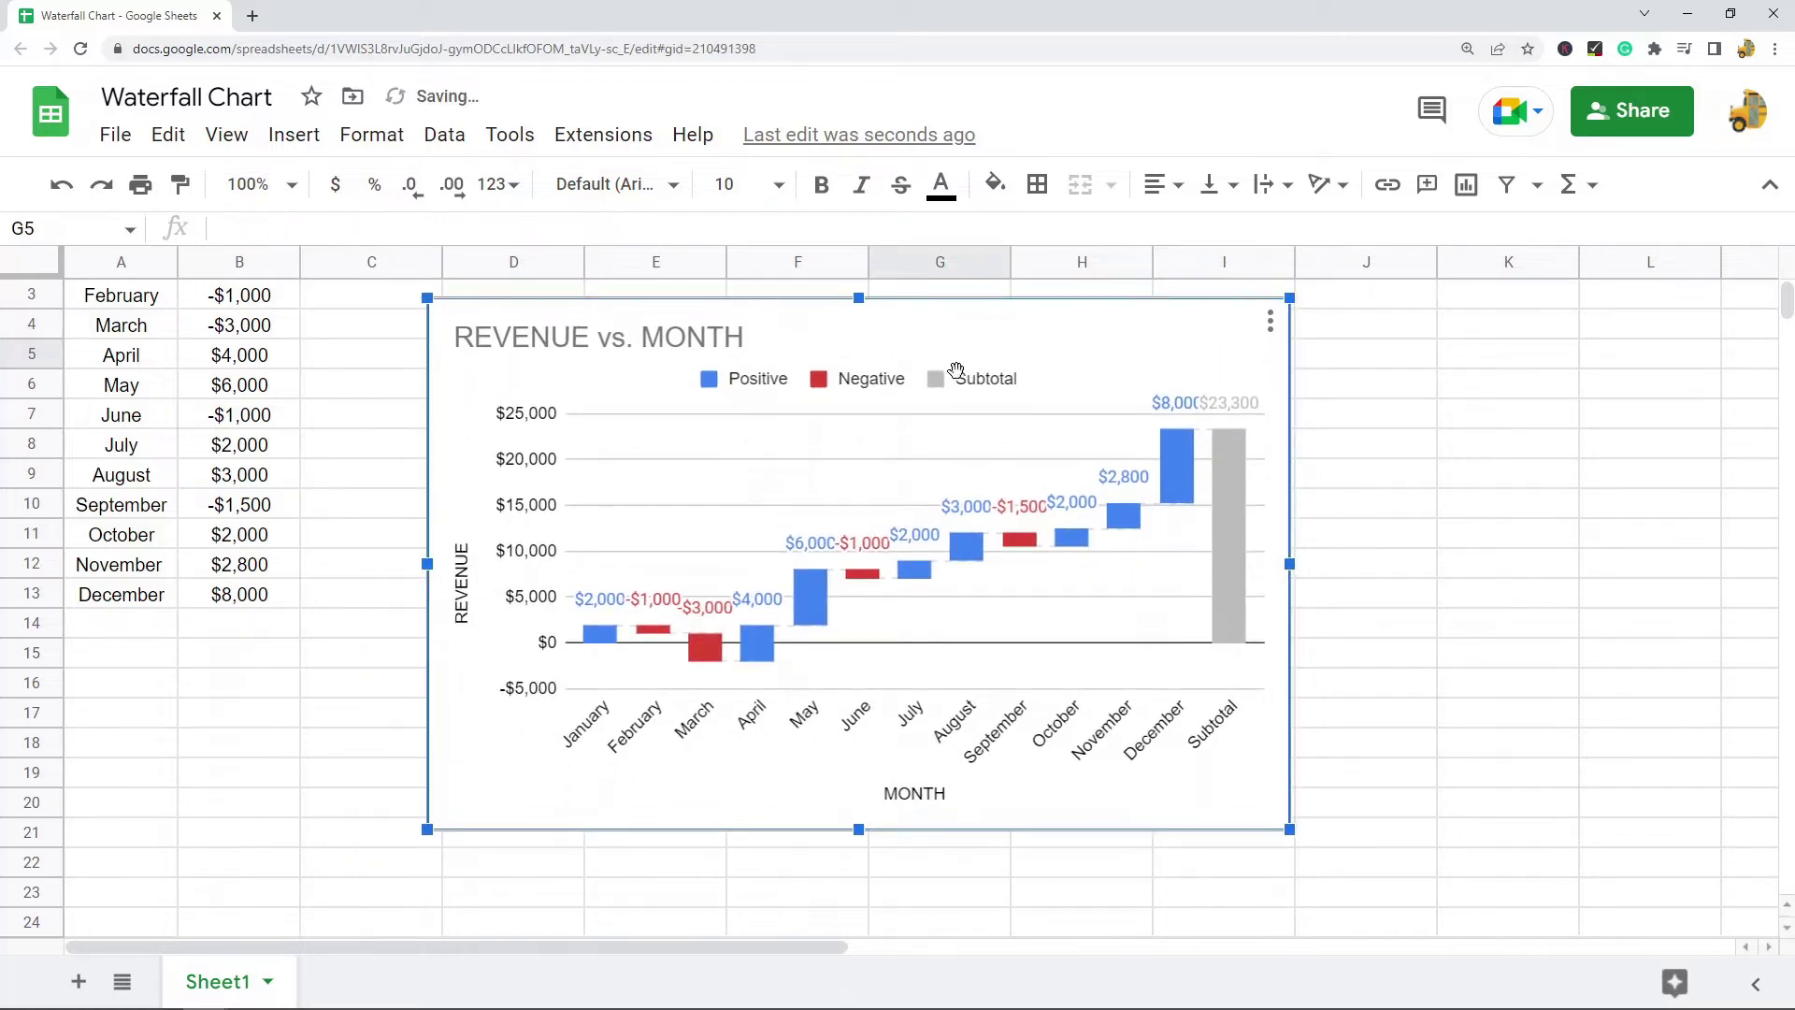
pyautogui.scroll(2, 270, 472)
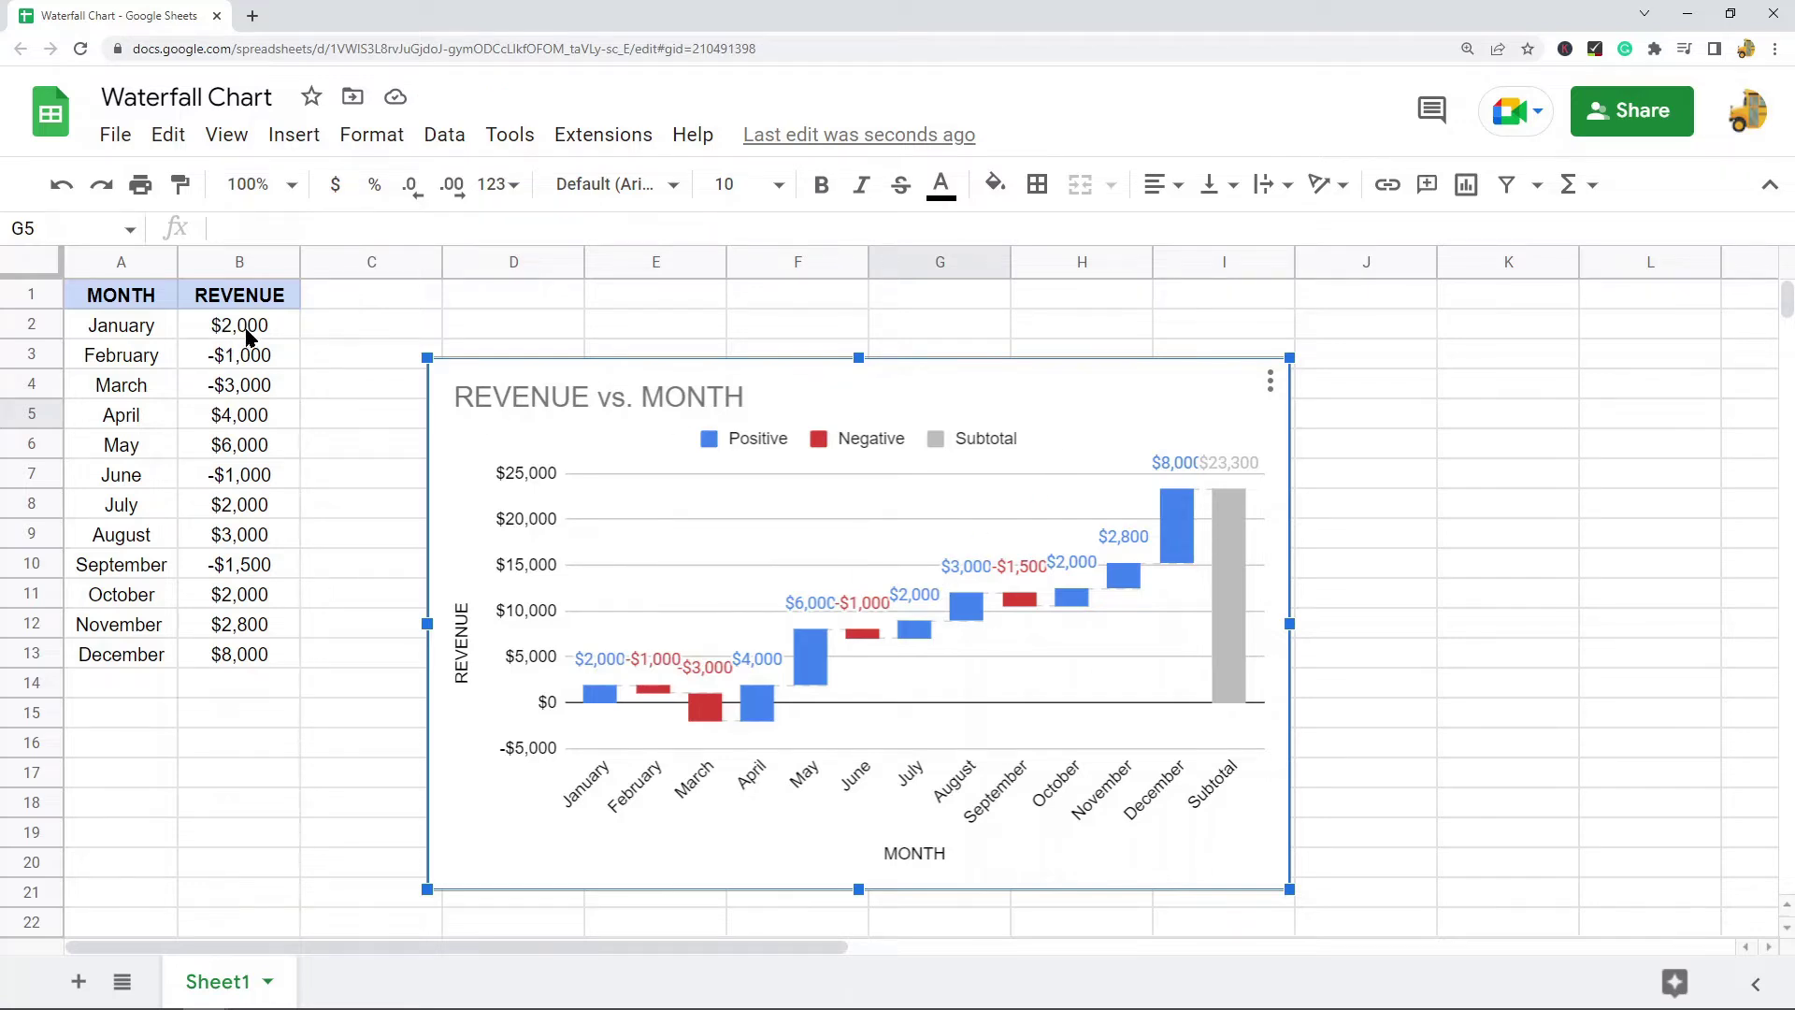
pyautogui.moveTo(603, 706)
pyautogui.moveTo(1236, 594)
# - Delete the old waterfall chart from the sheet
pyautogui.click(1129, 349)
pyautogui.click(1113, 397)
pyautogui.press('Delete')
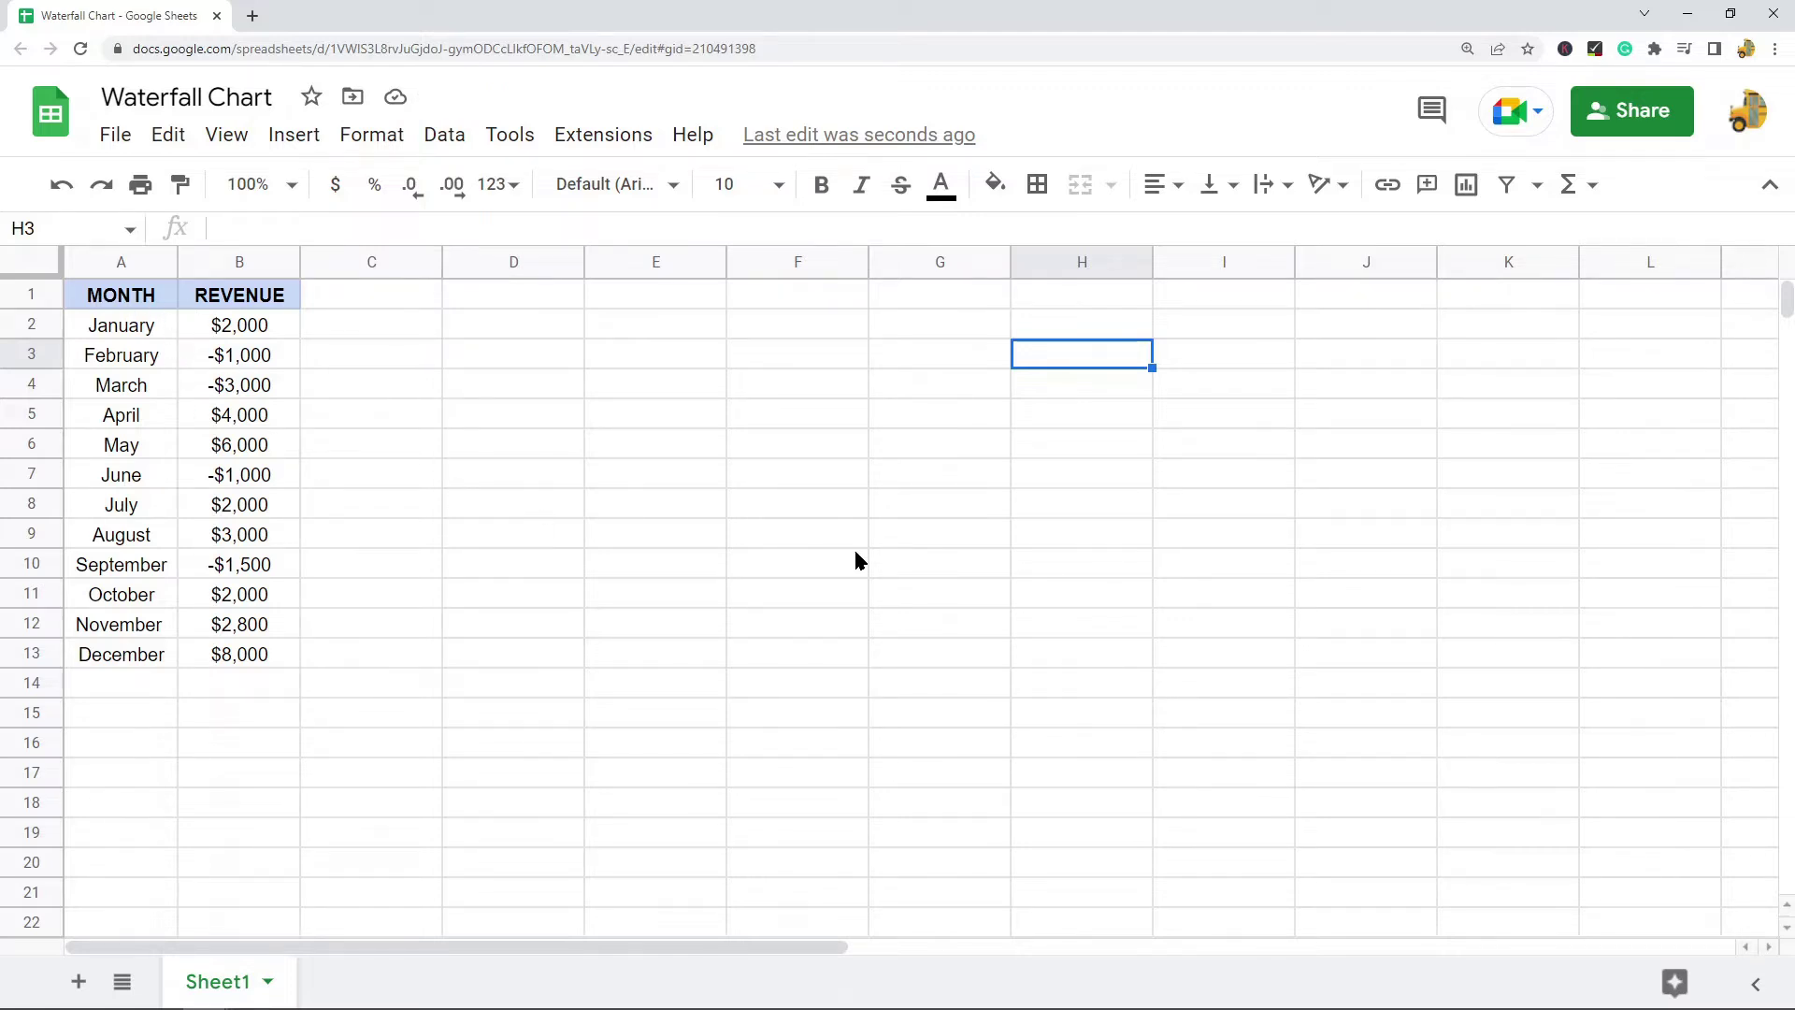
# - Select the MONTH and REVENUE data in A1:B13 and insert a new chart from it
pyautogui.scroll(-1, 794, 552)
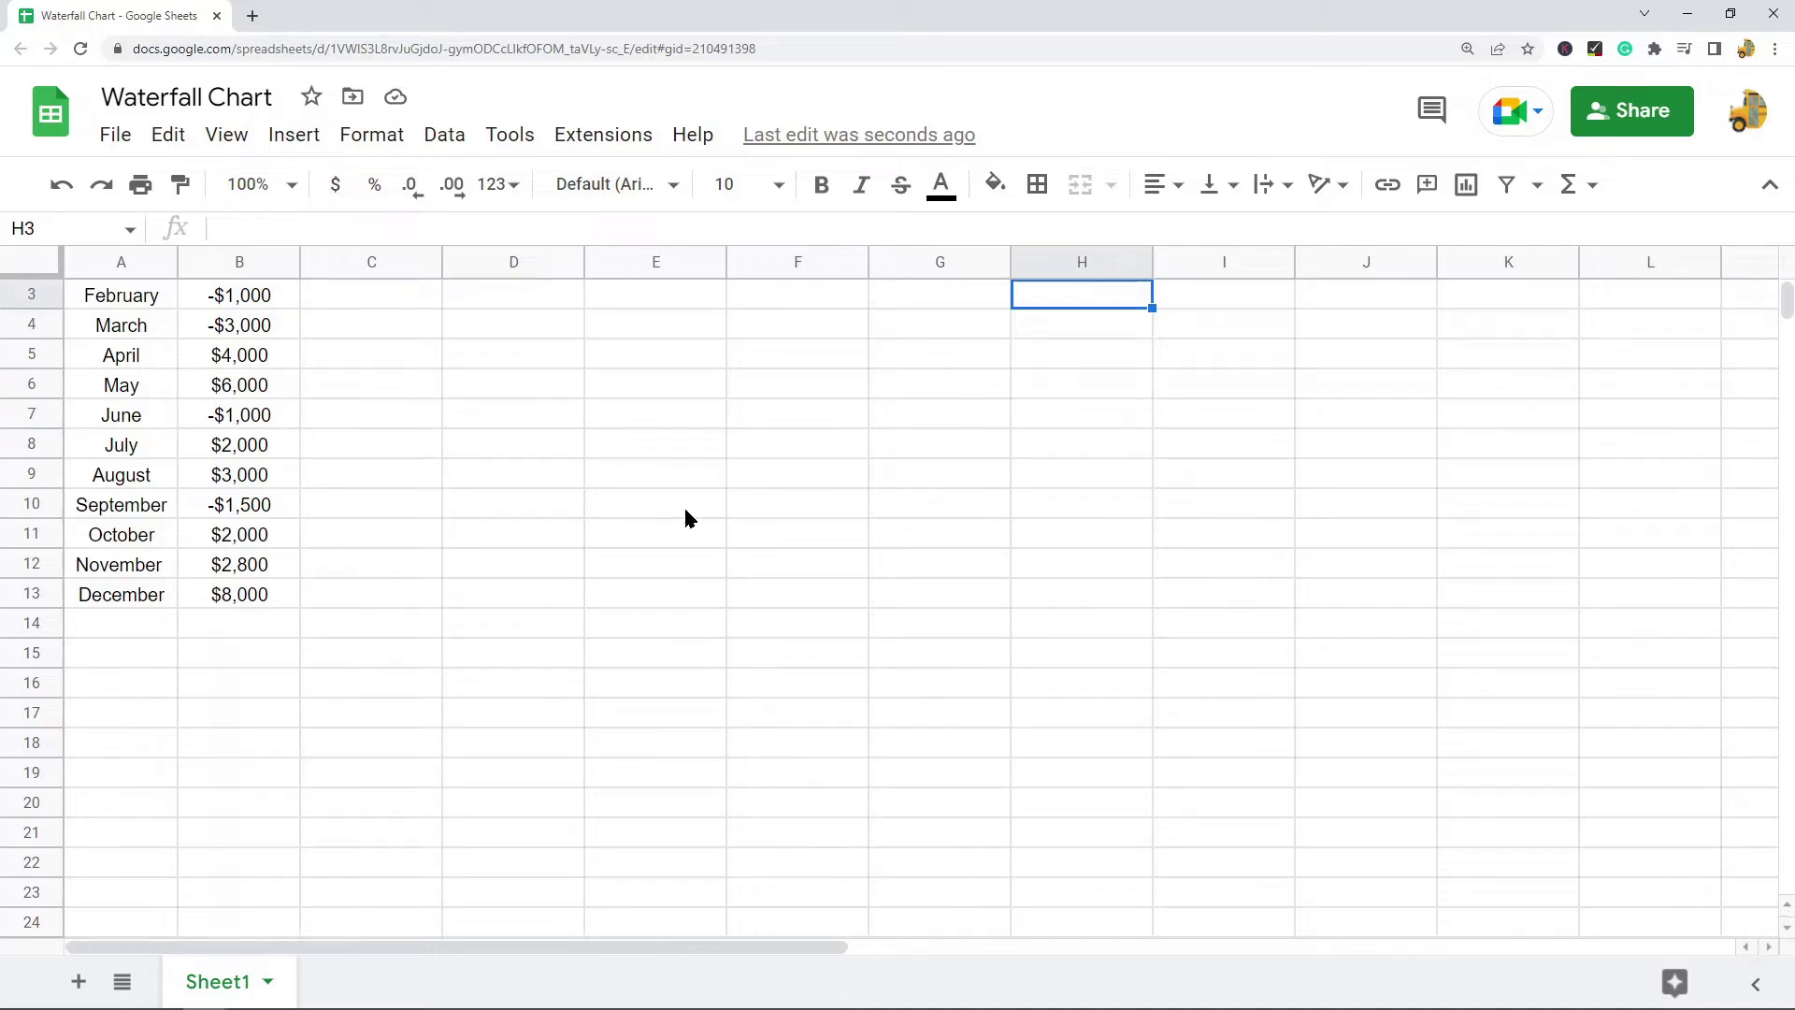
pyautogui.scroll(1, 132, 320)
pyautogui.moveTo(126, 306); pyautogui.dragTo(240, 659)
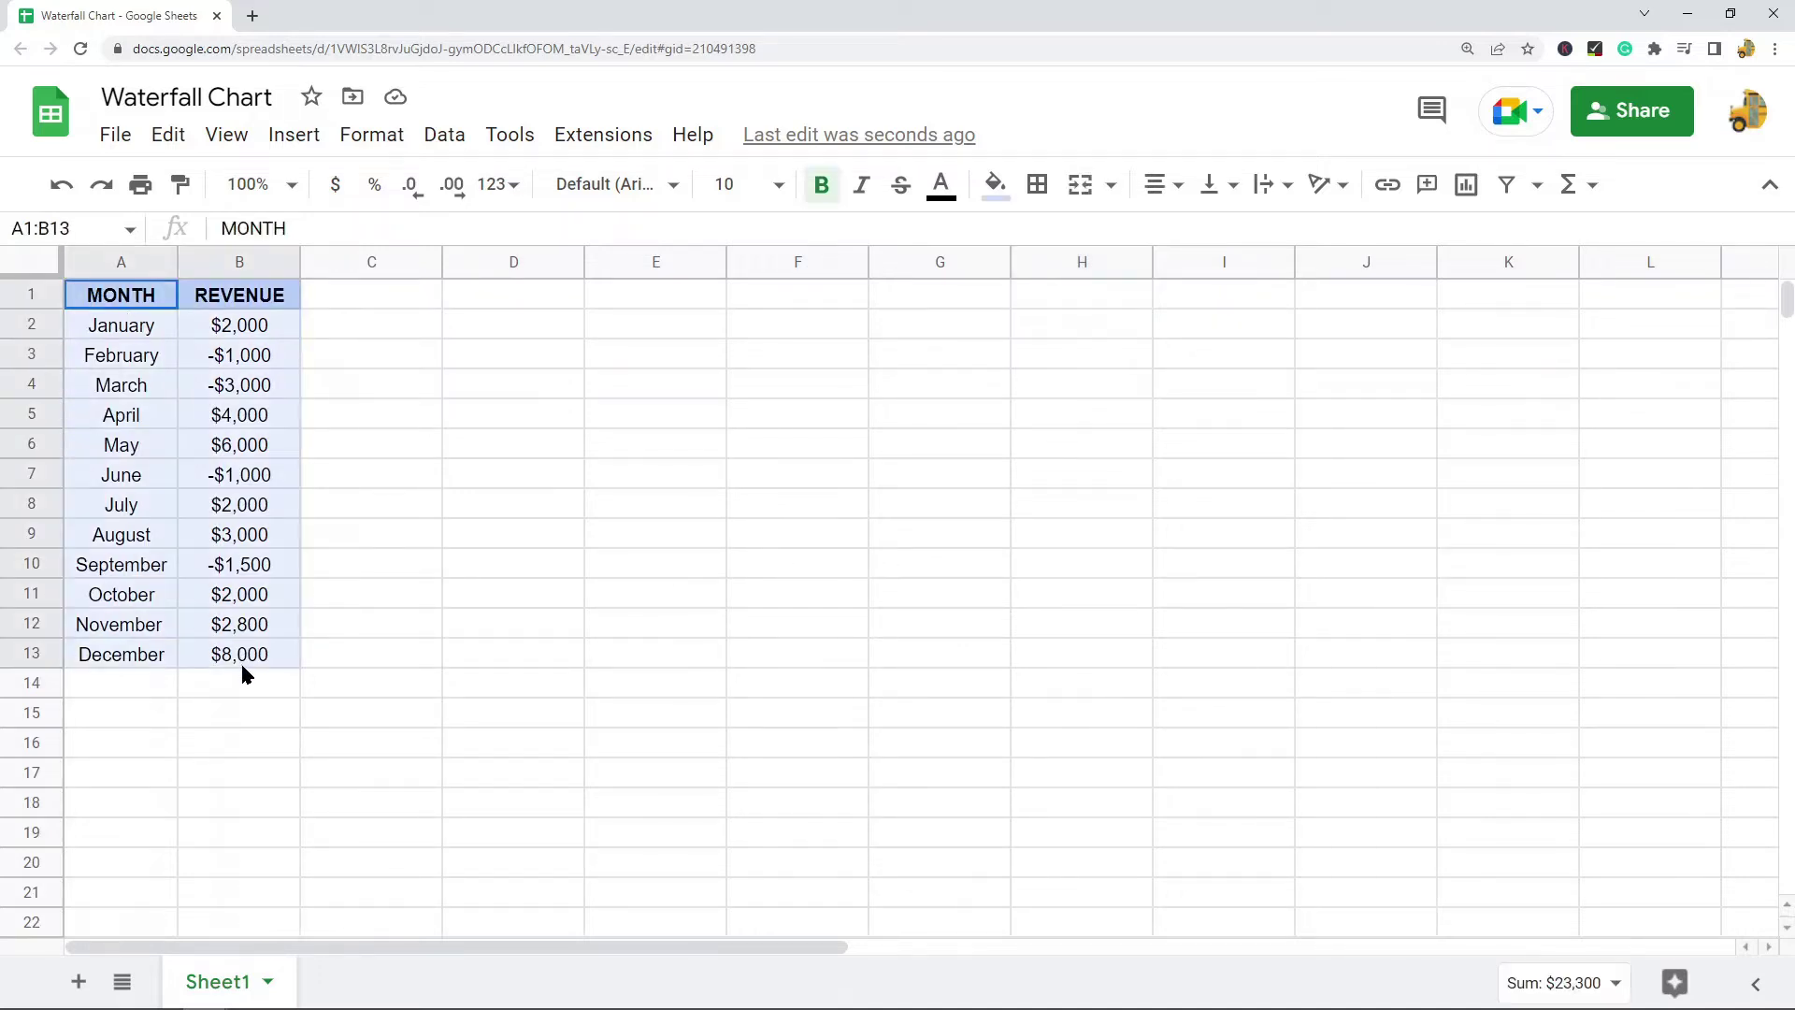
pyautogui.click(134, 305)
pyautogui.moveTo(134, 304); pyautogui.dragTo(281, 657)
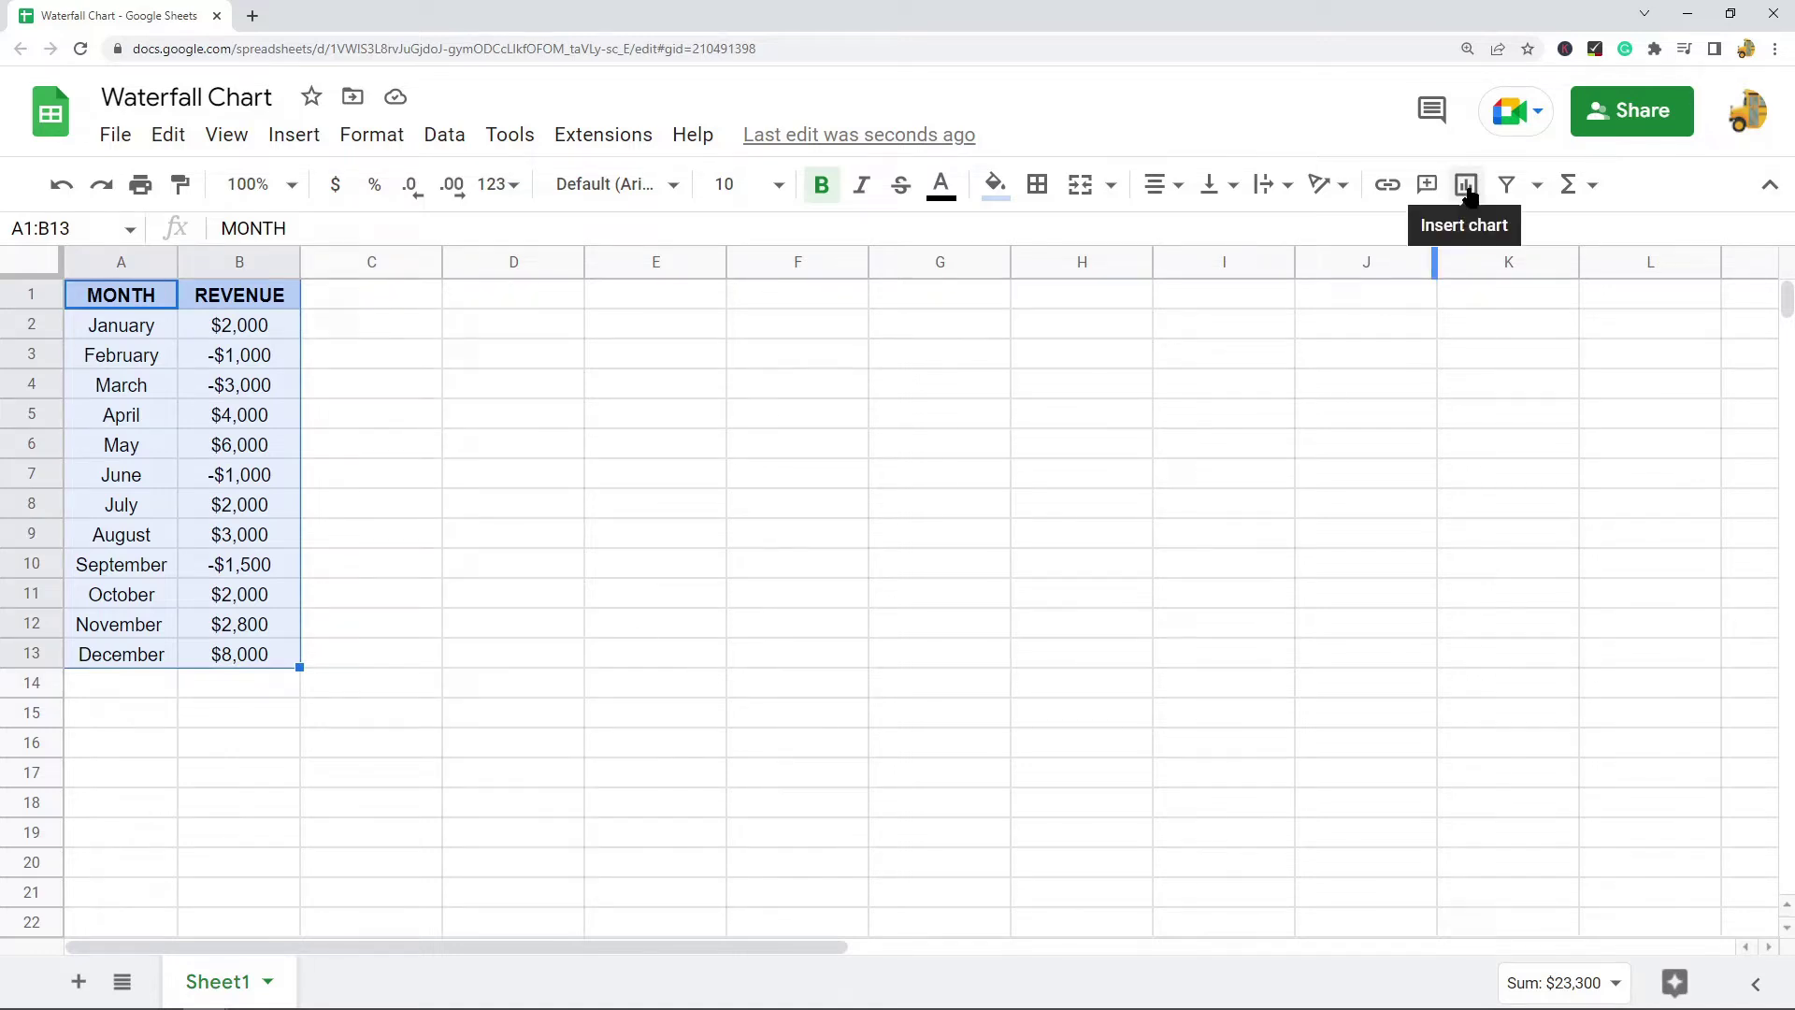
pyautogui.click(285, 135)
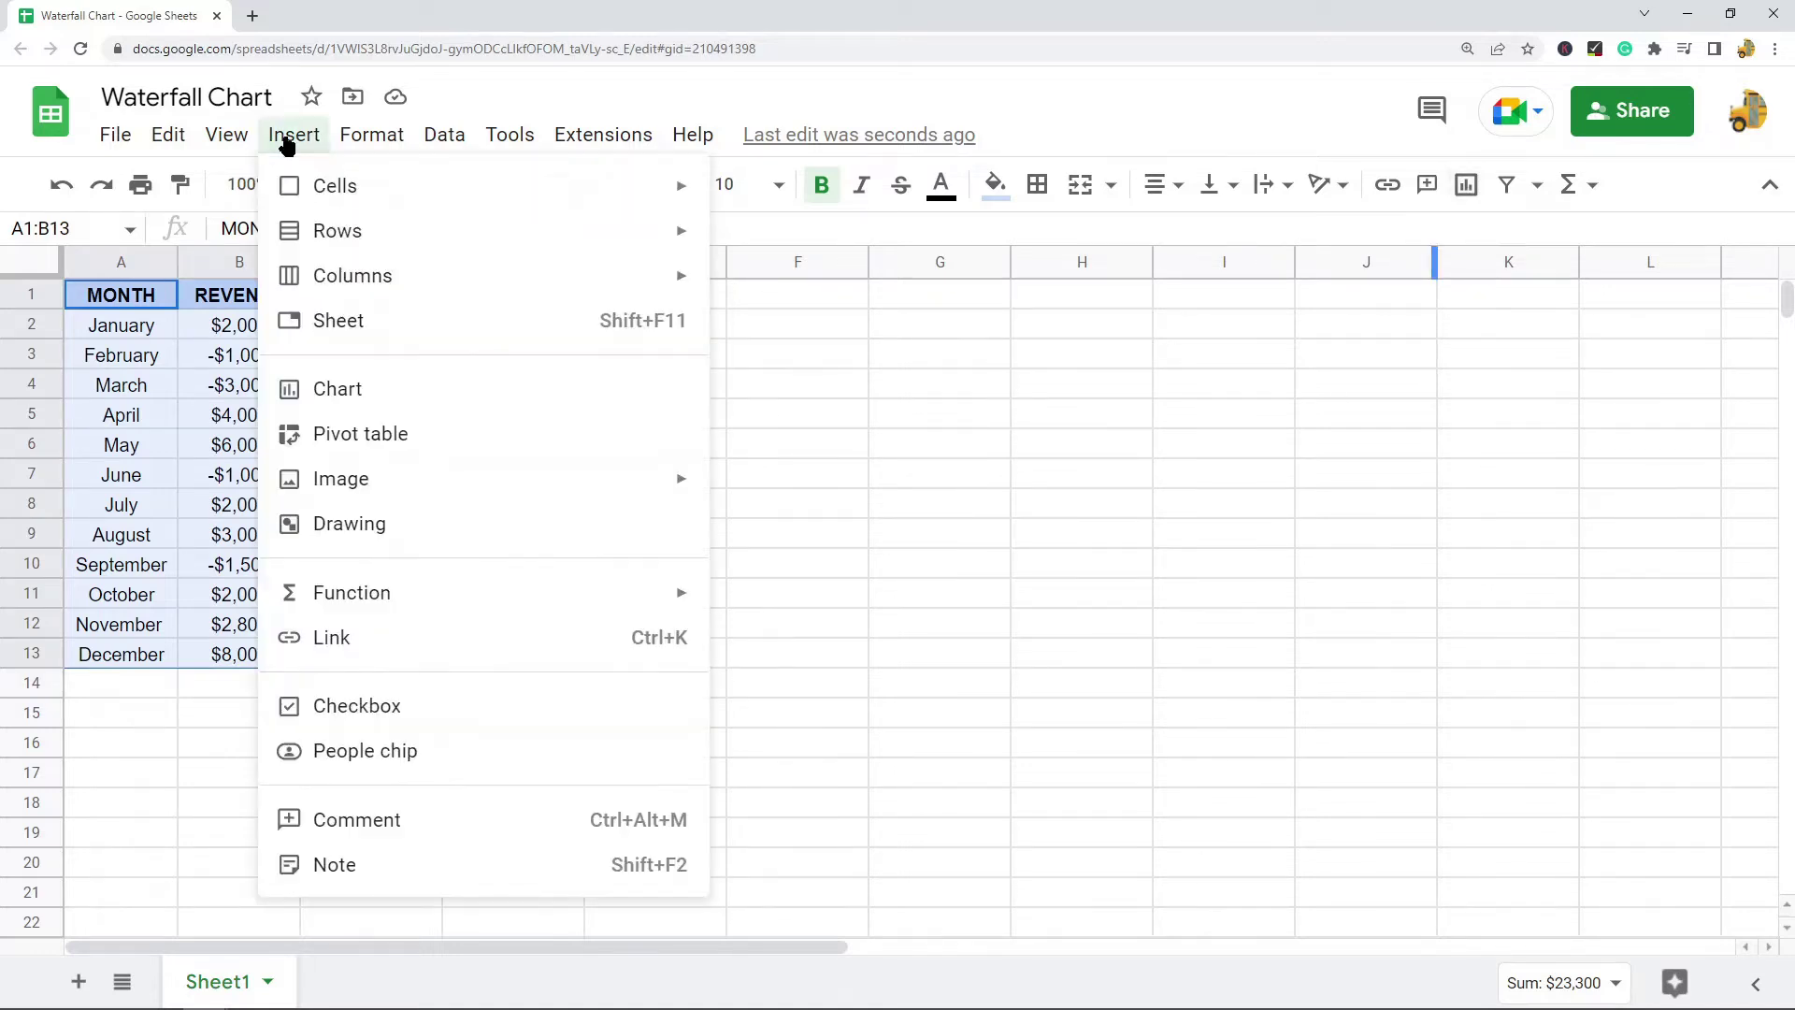
pyautogui.click(377, 397)
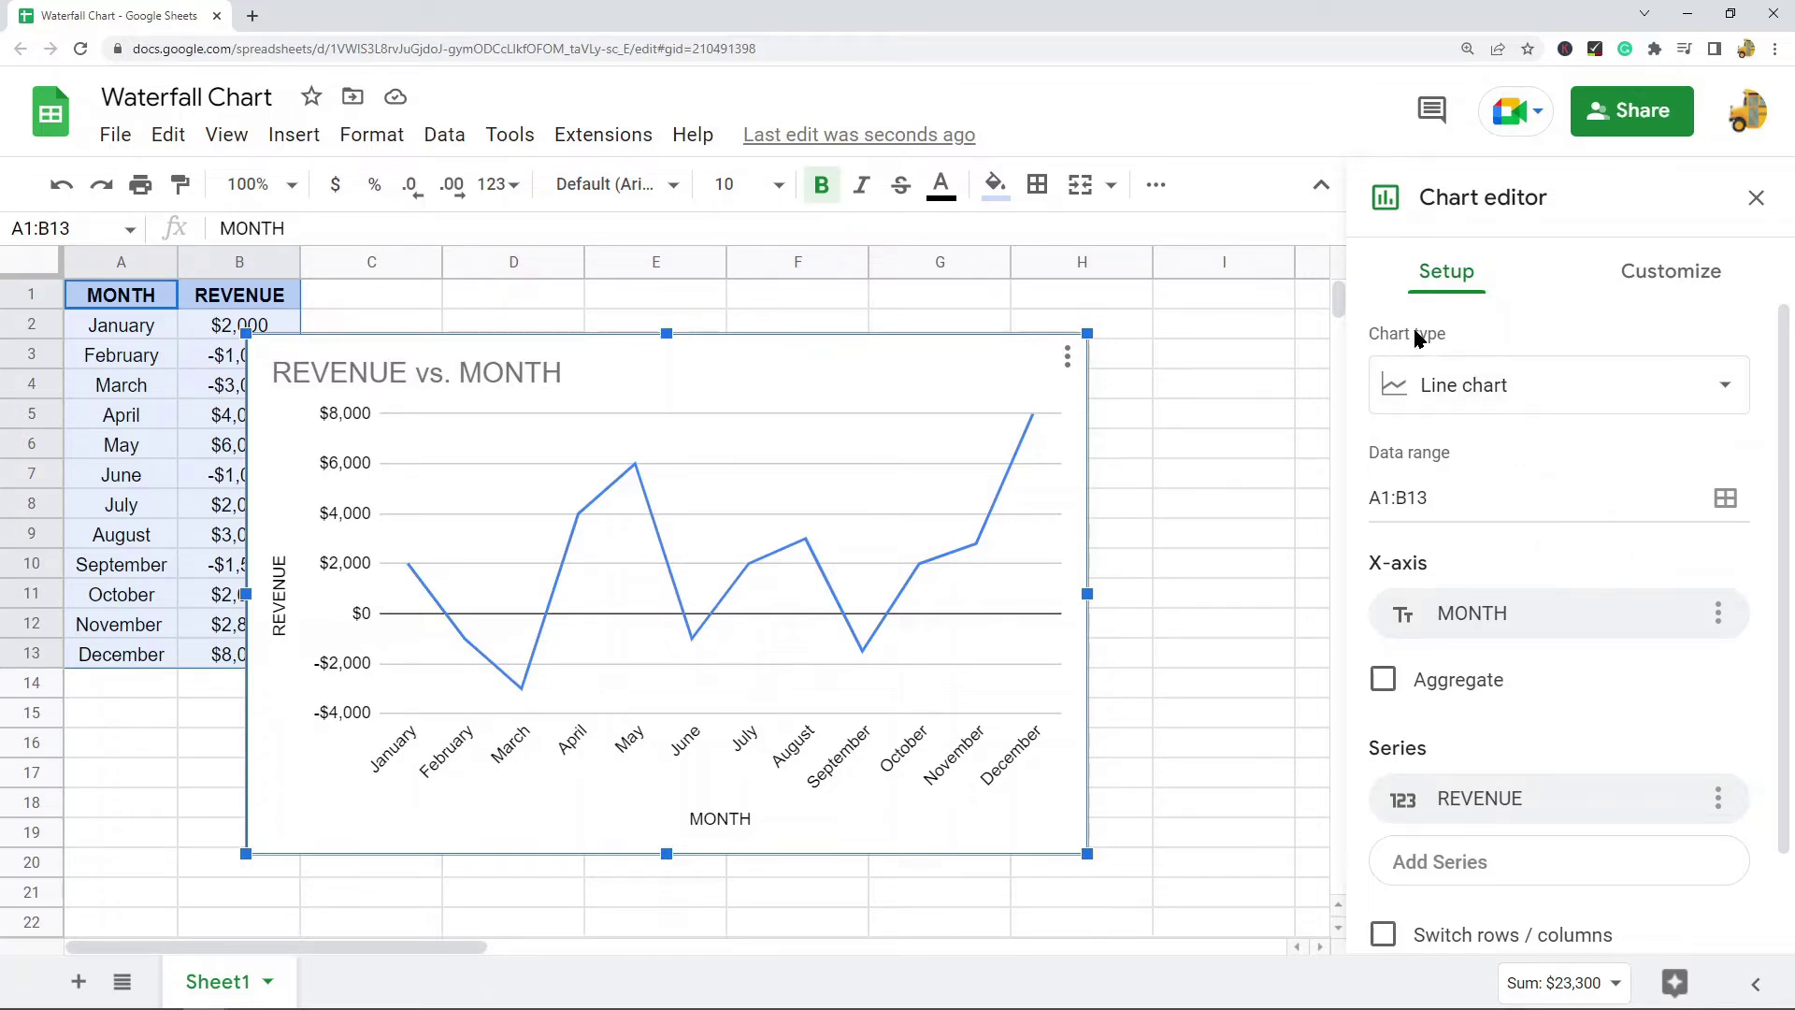
# - Change the chart type from line to Waterfall chart under the Other category
pyautogui.click(1496, 386)
pyautogui.scroll(-10, 1482, 573)
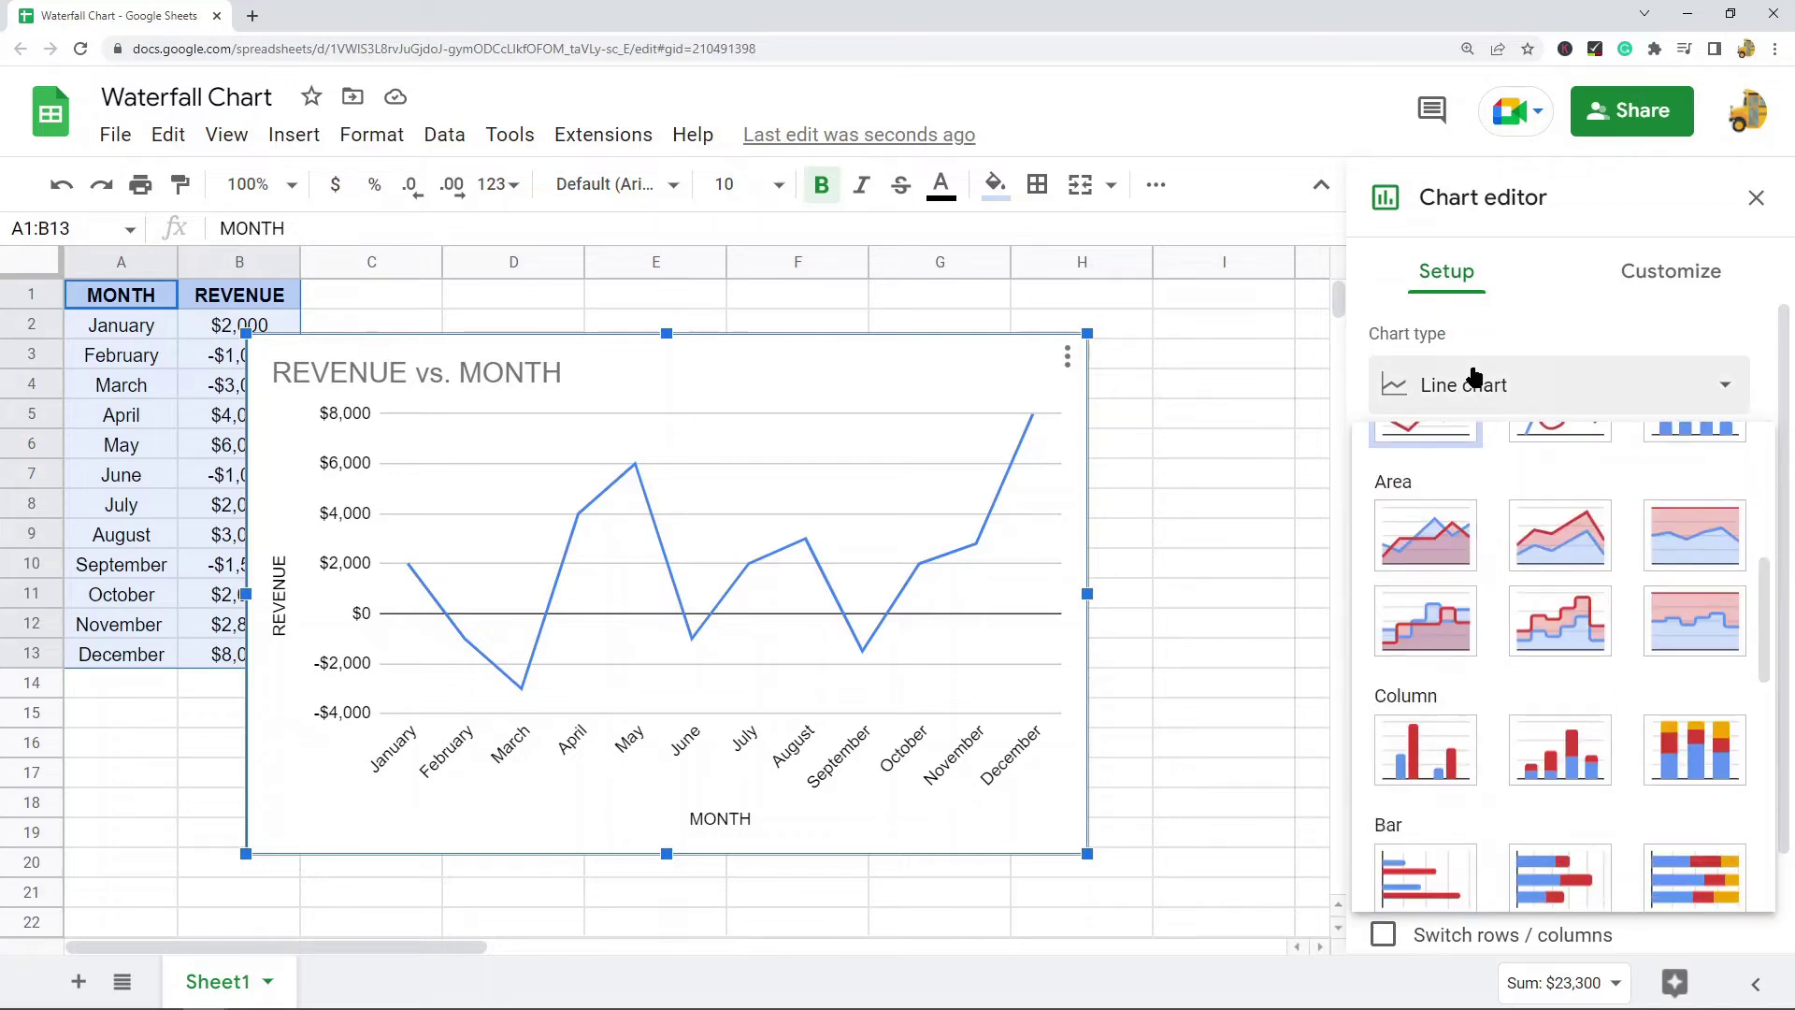
pyautogui.scroll(-5, 1456, 588)
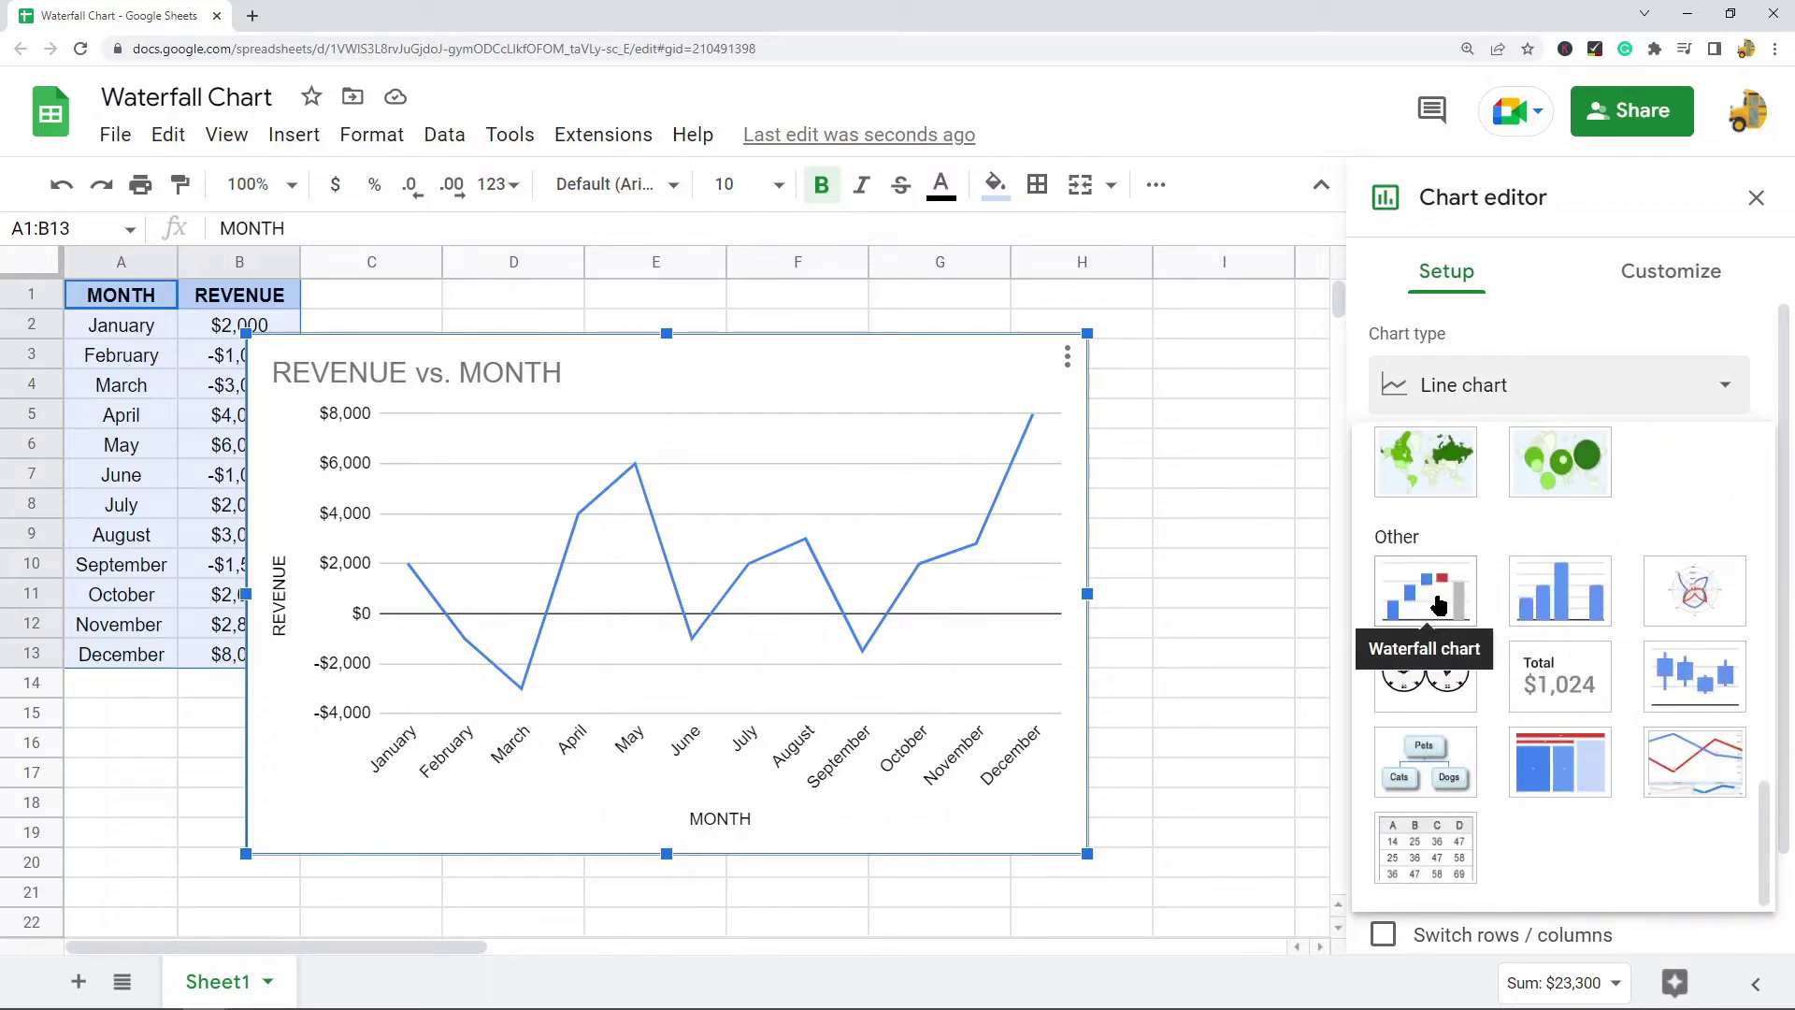
pyautogui.click(1436, 599)
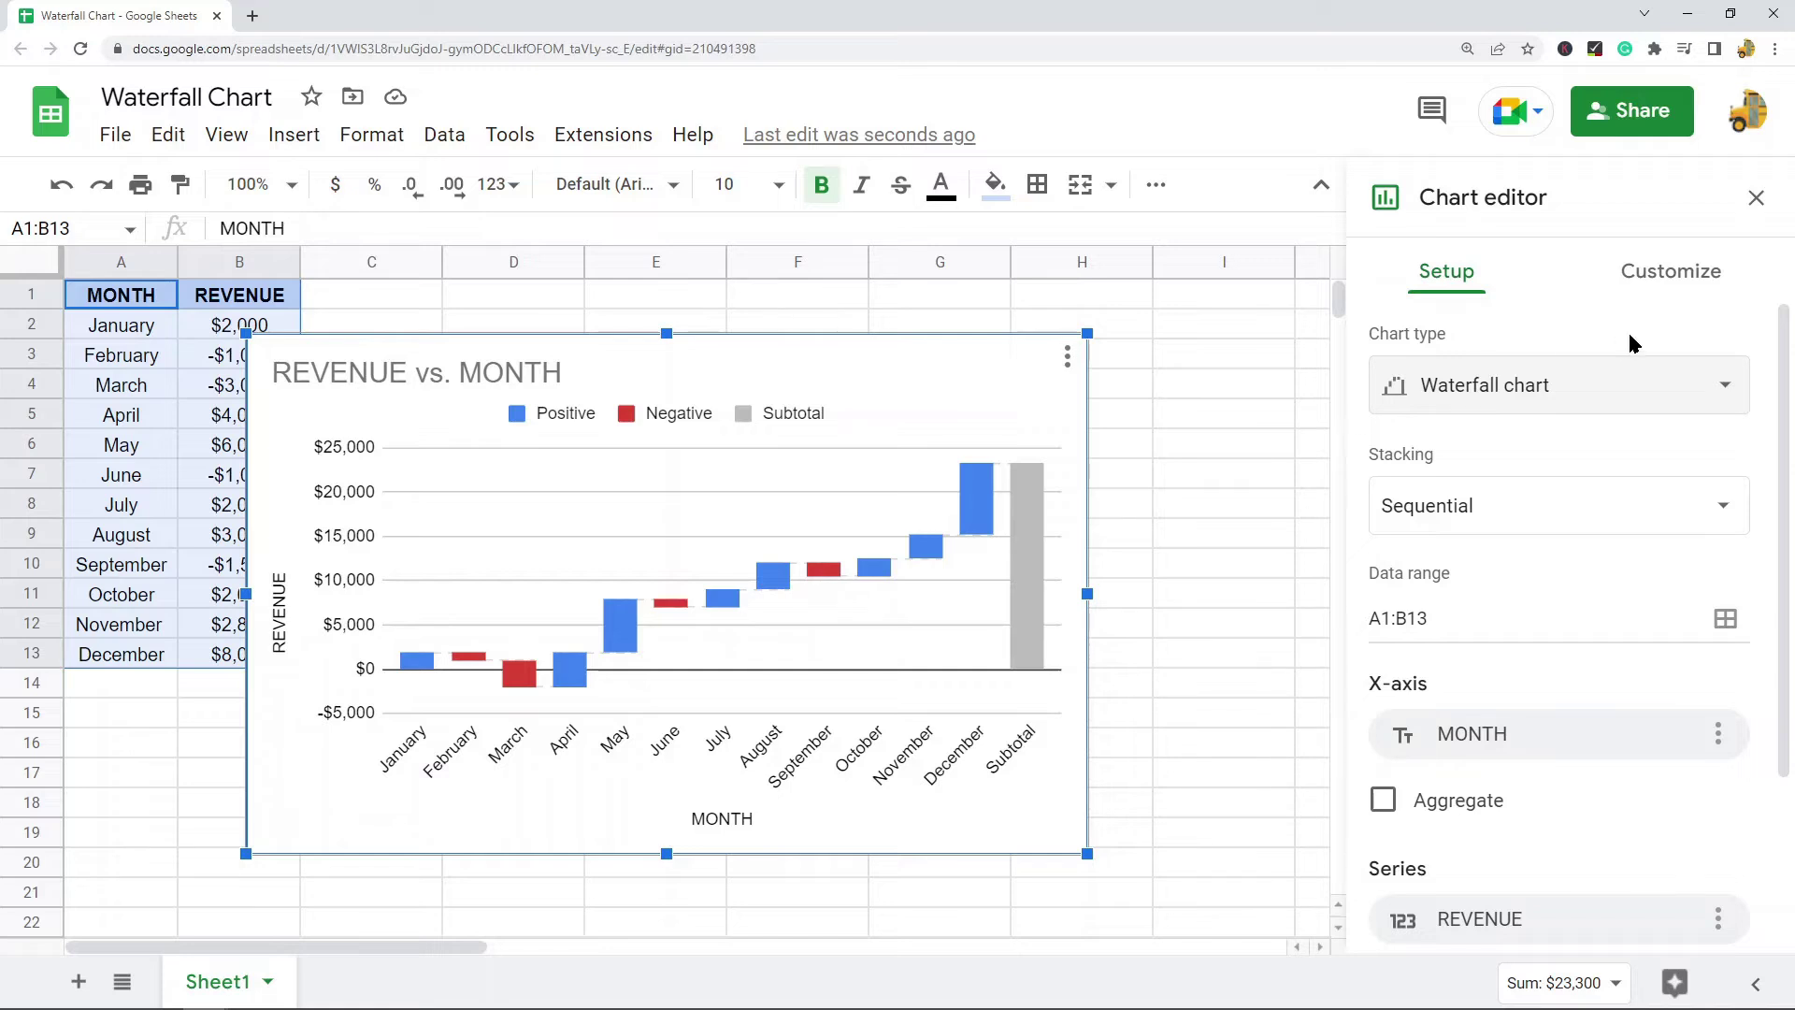
# - In the Customize tab, expand and review the Chart style settings, then collapse them
pyautogui.click(1653, 285)
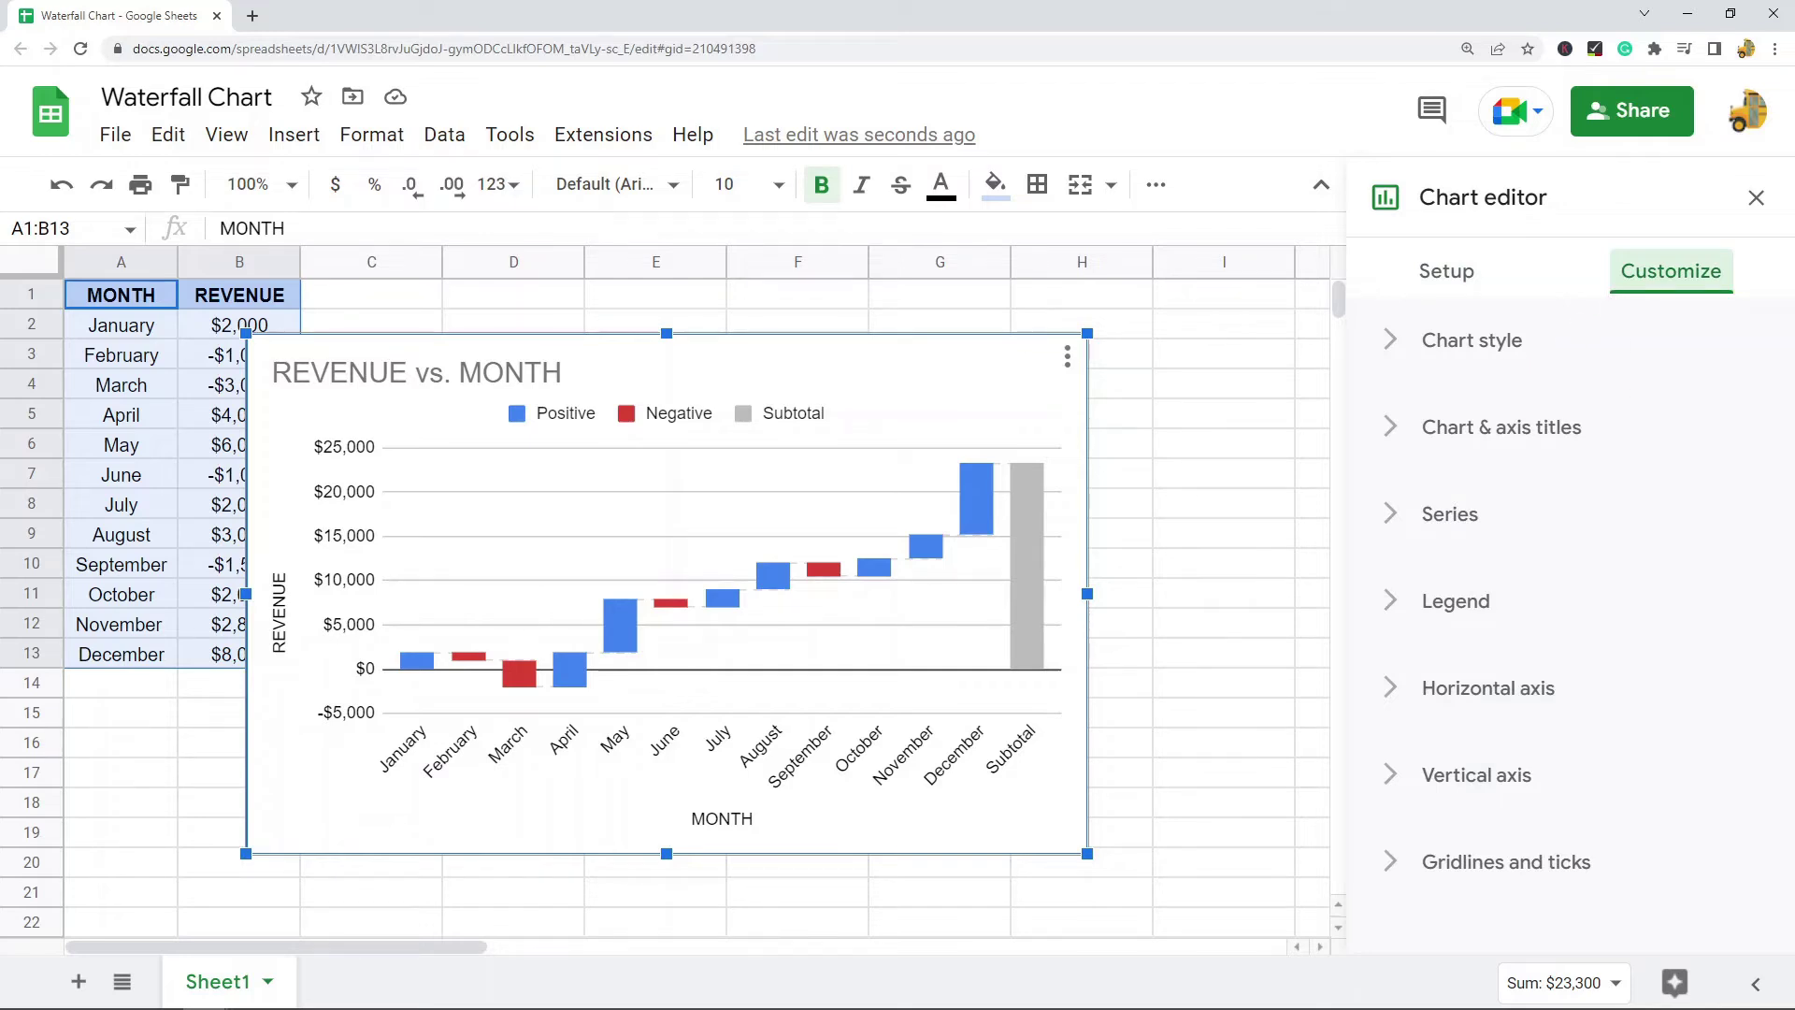
pyautogui.click(1518, 361)
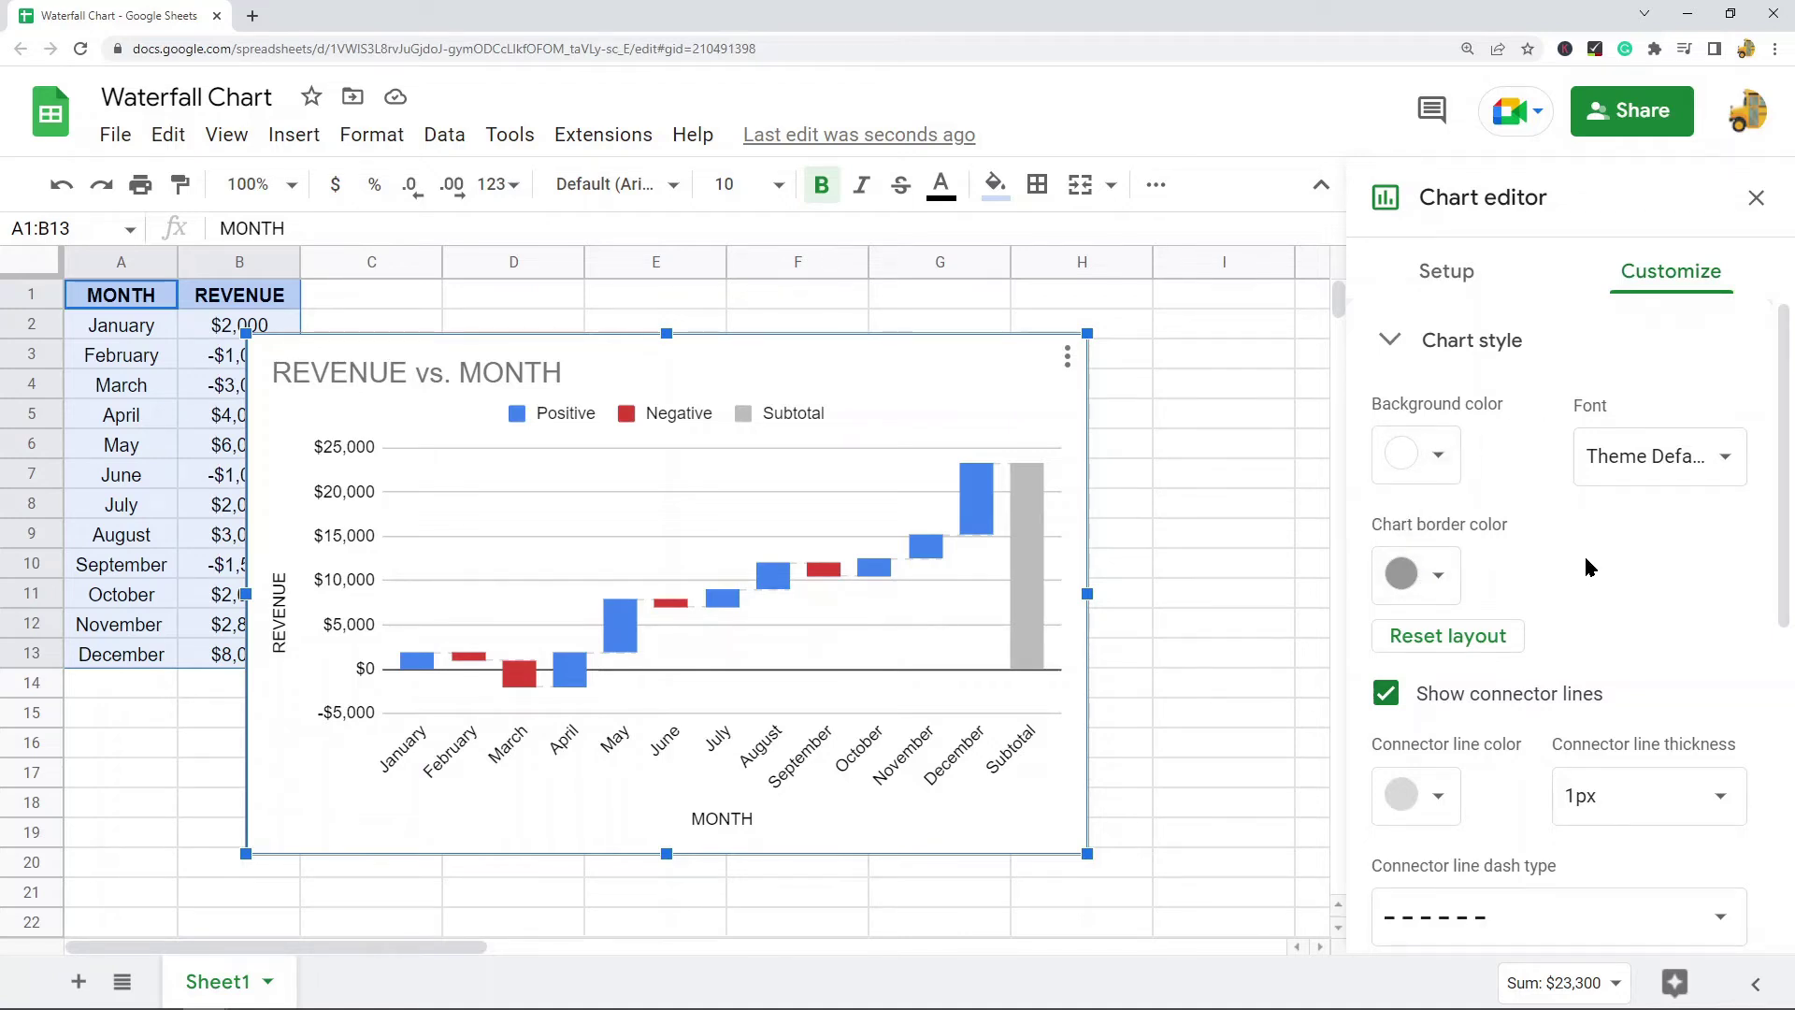
pyautogui.scroll(-1, 1597, 560)
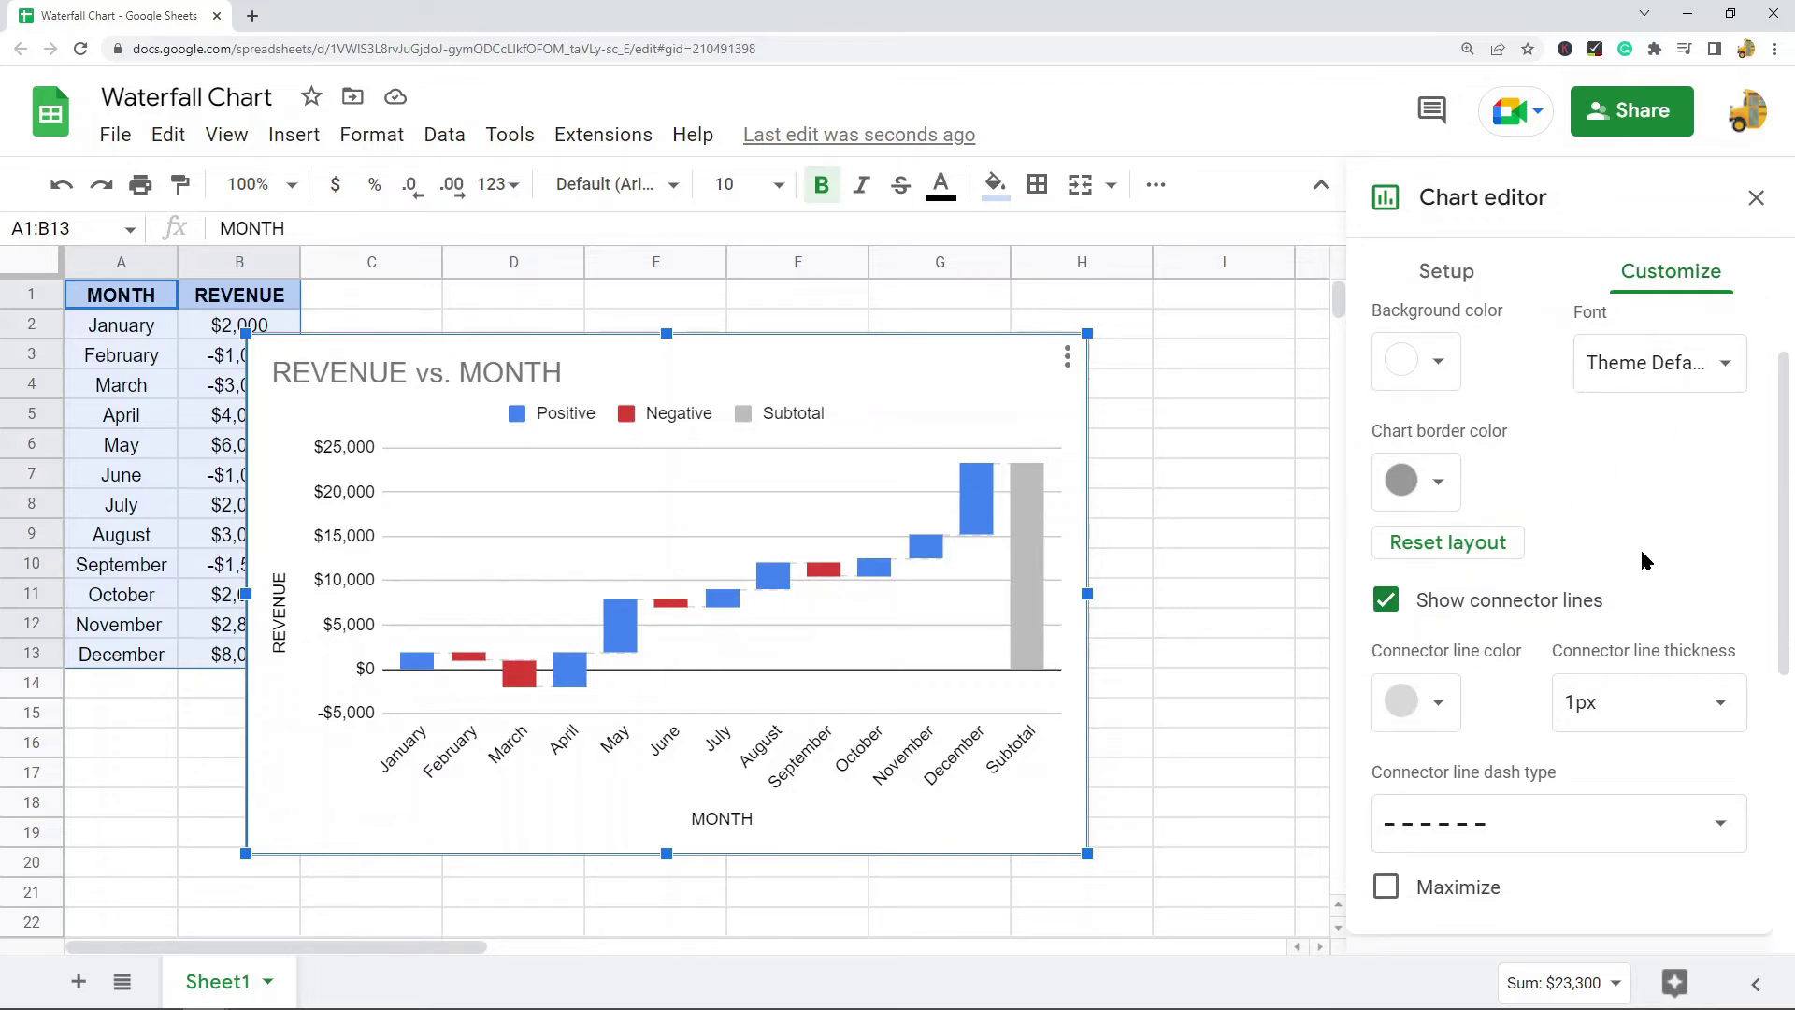
pyautogui.scroll(1, 1601, 384)
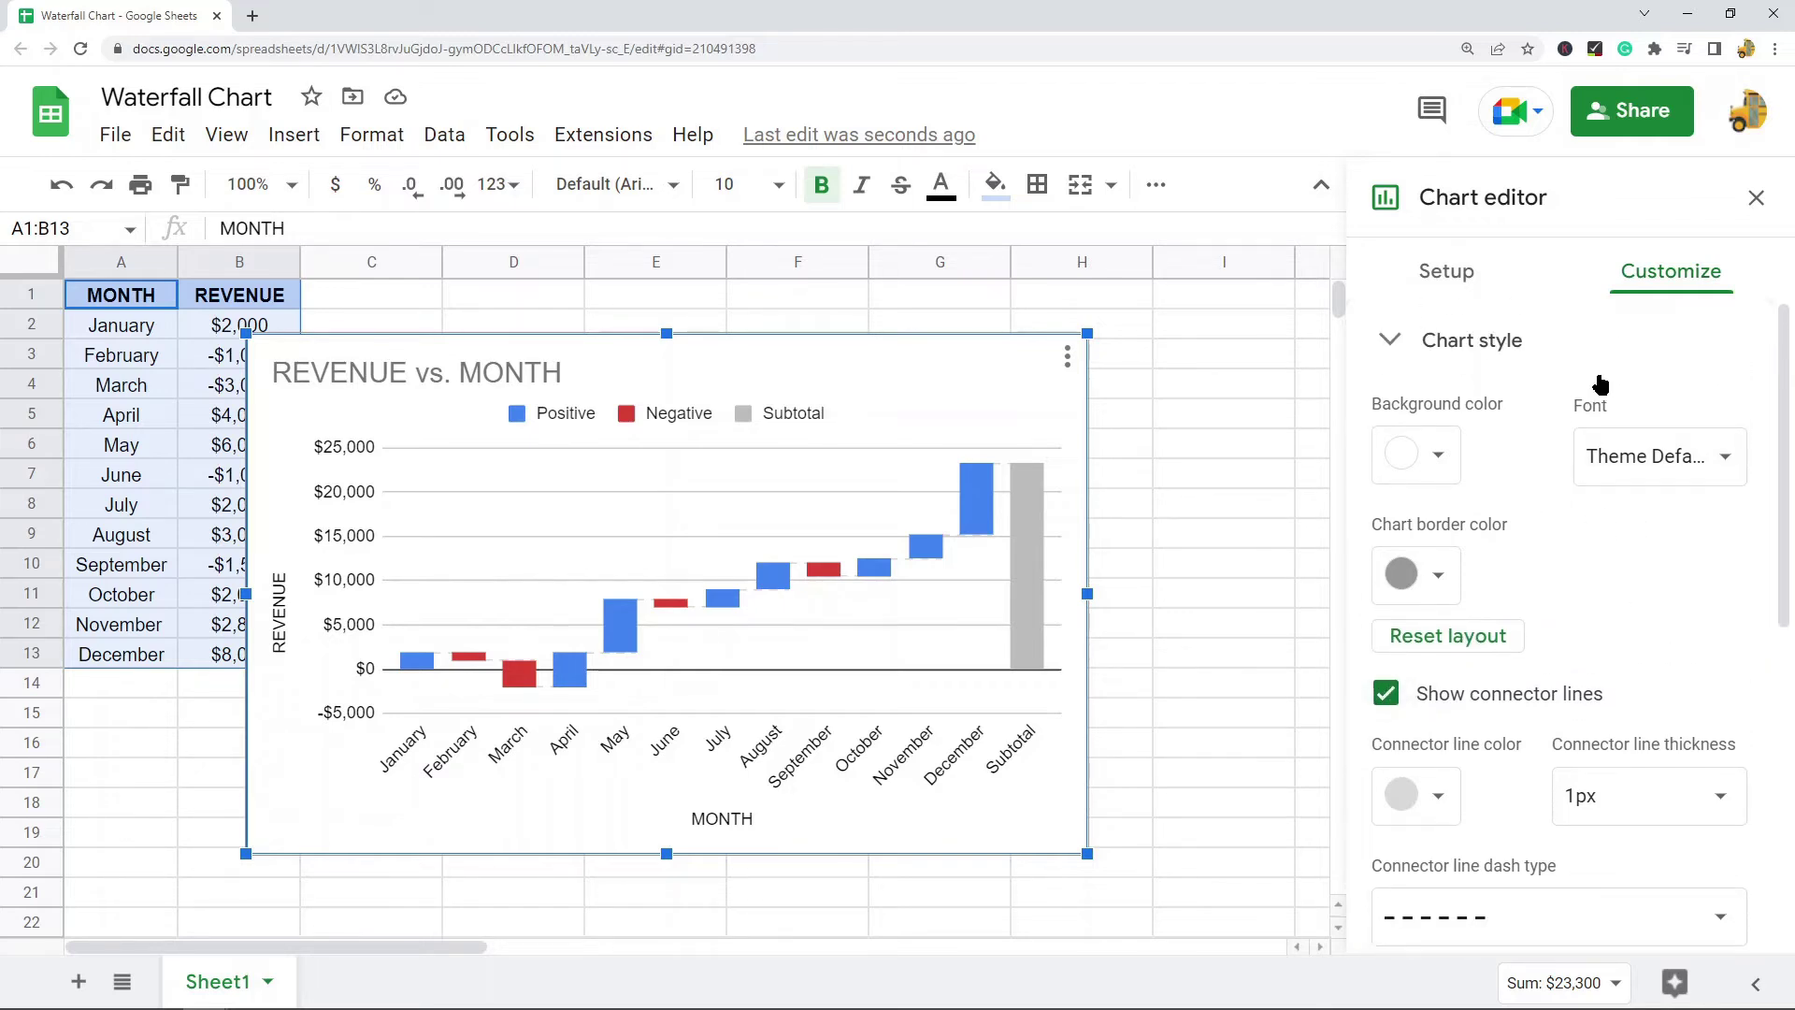
pyautogui.click(1540, 346)
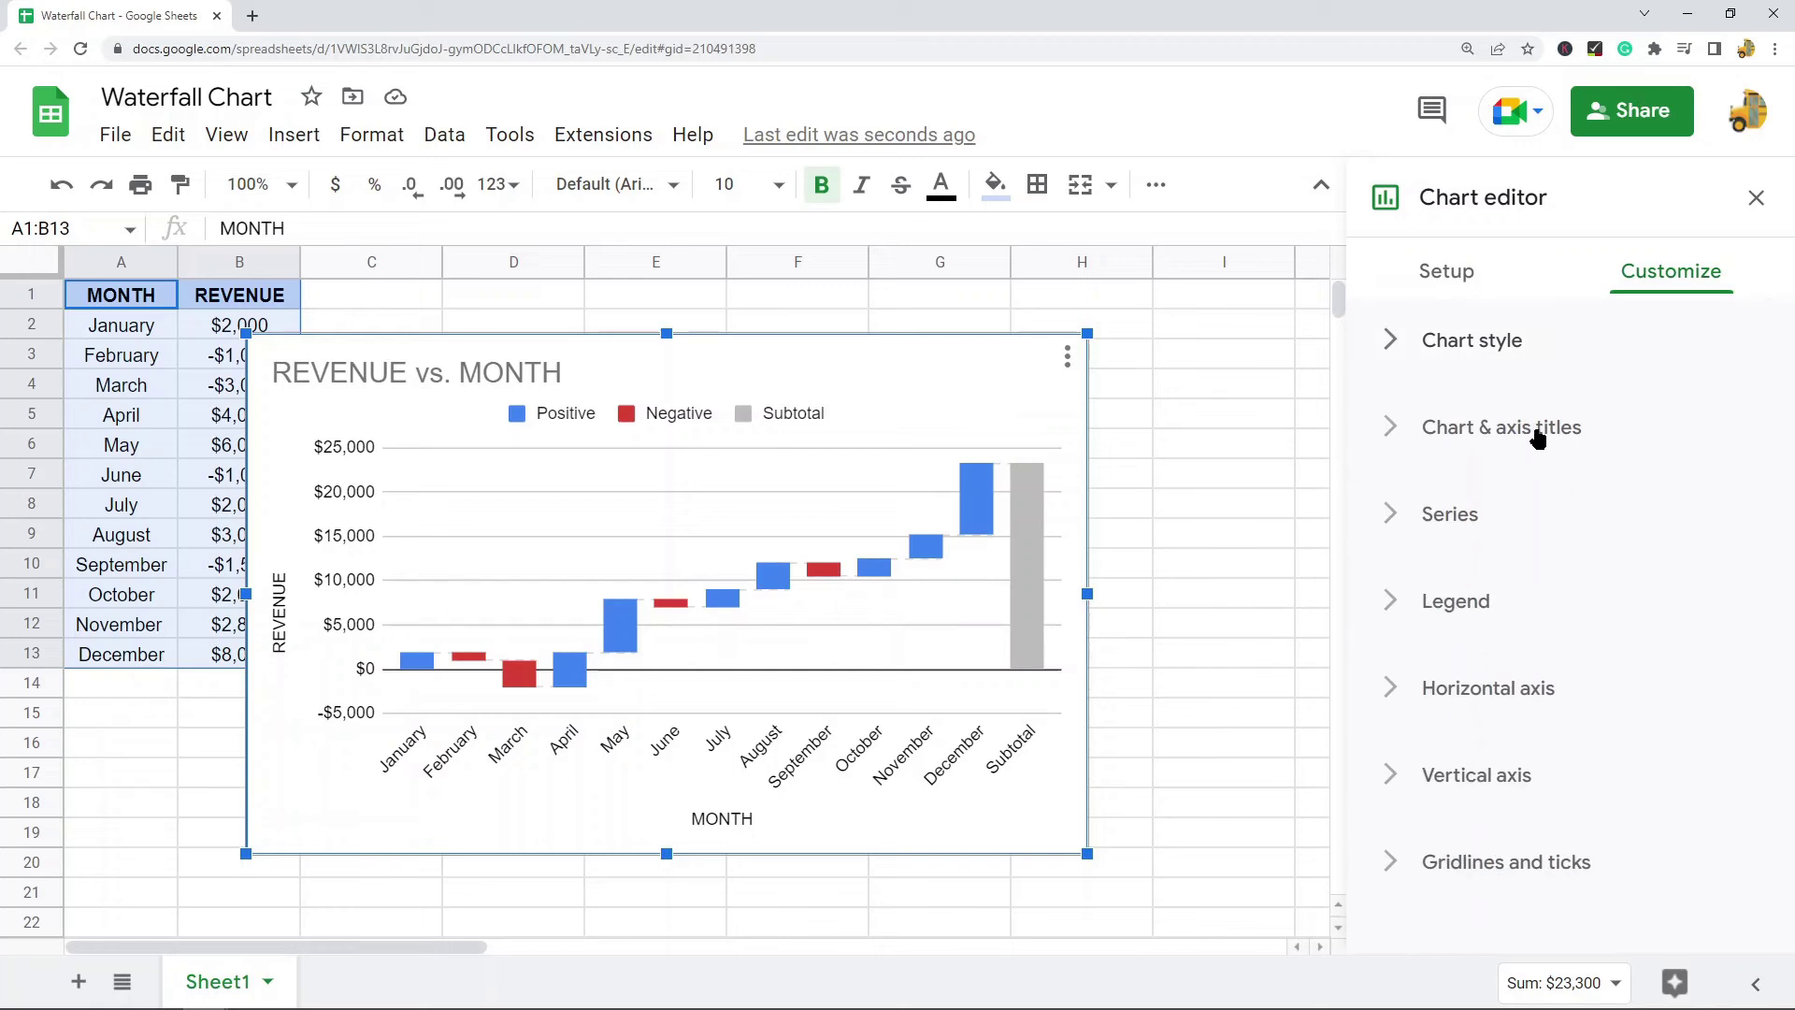
# - Review the Chart & axis titles section, keeping Chart title selected, then collapse it
pyautogui.click(1537, 432)
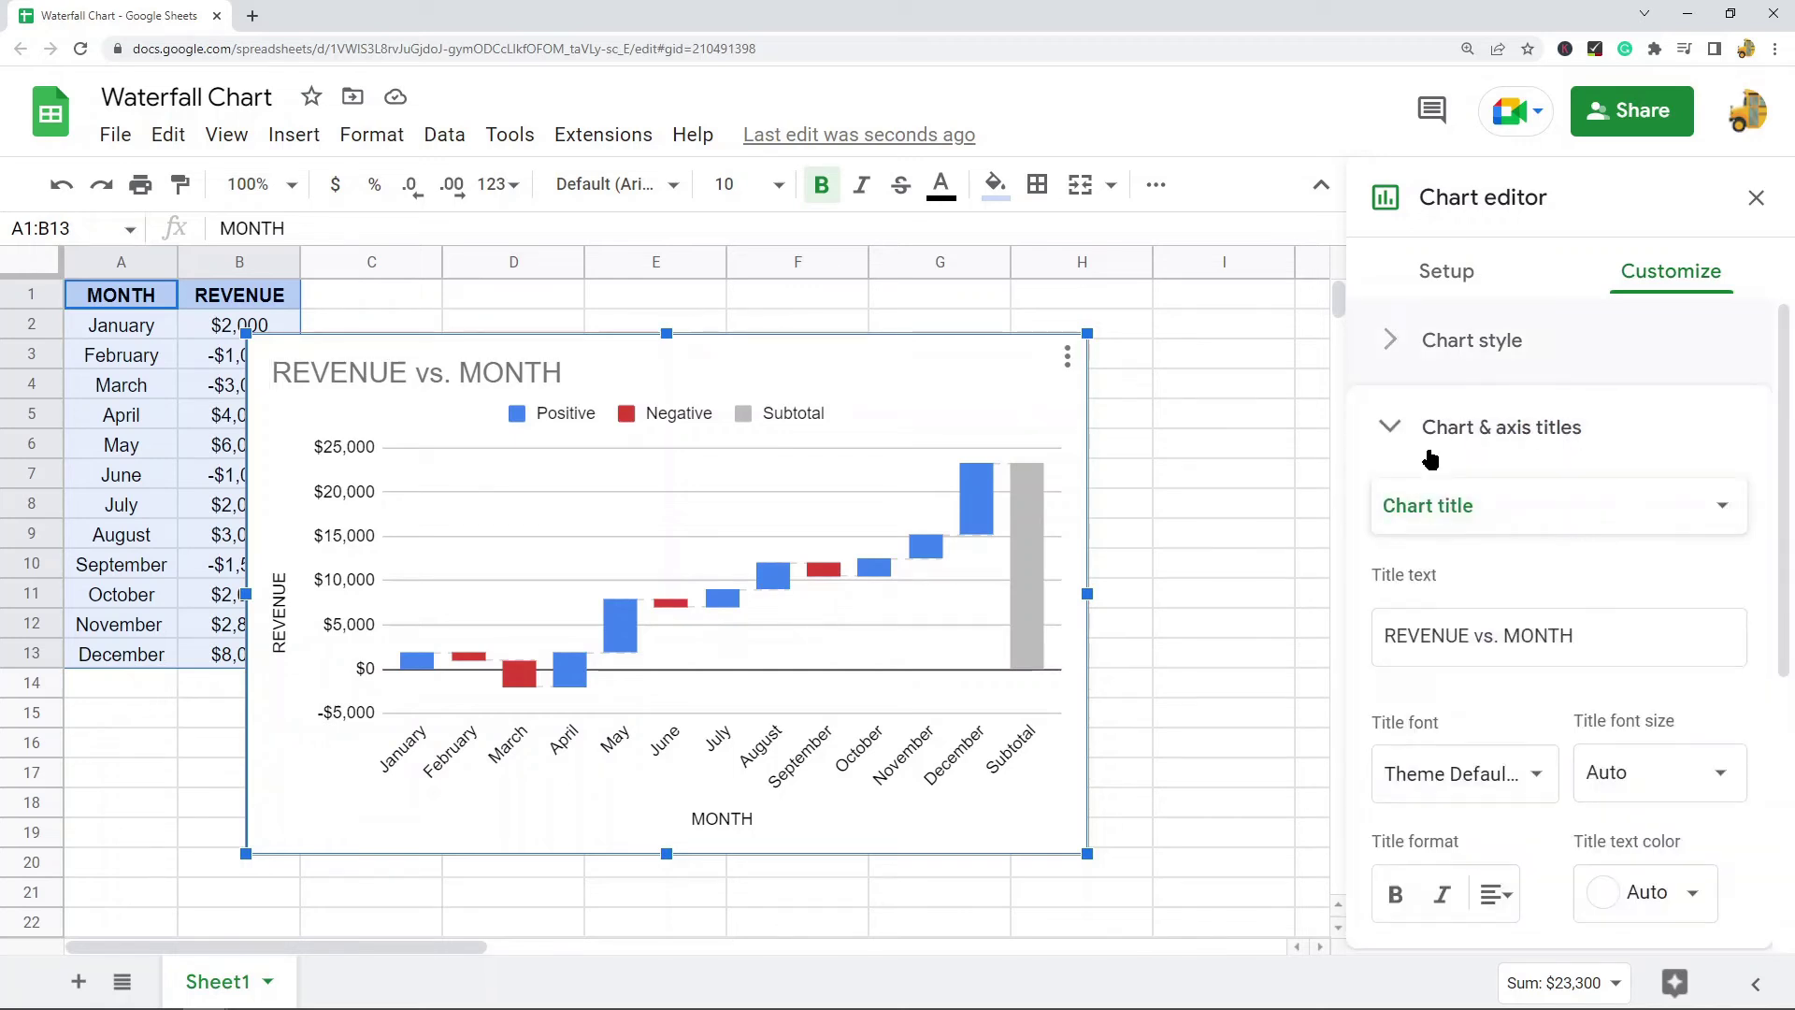
pyautogui.scroll(-1, 1589, 505)
pyautogui.scroll(1, 1618, 561)
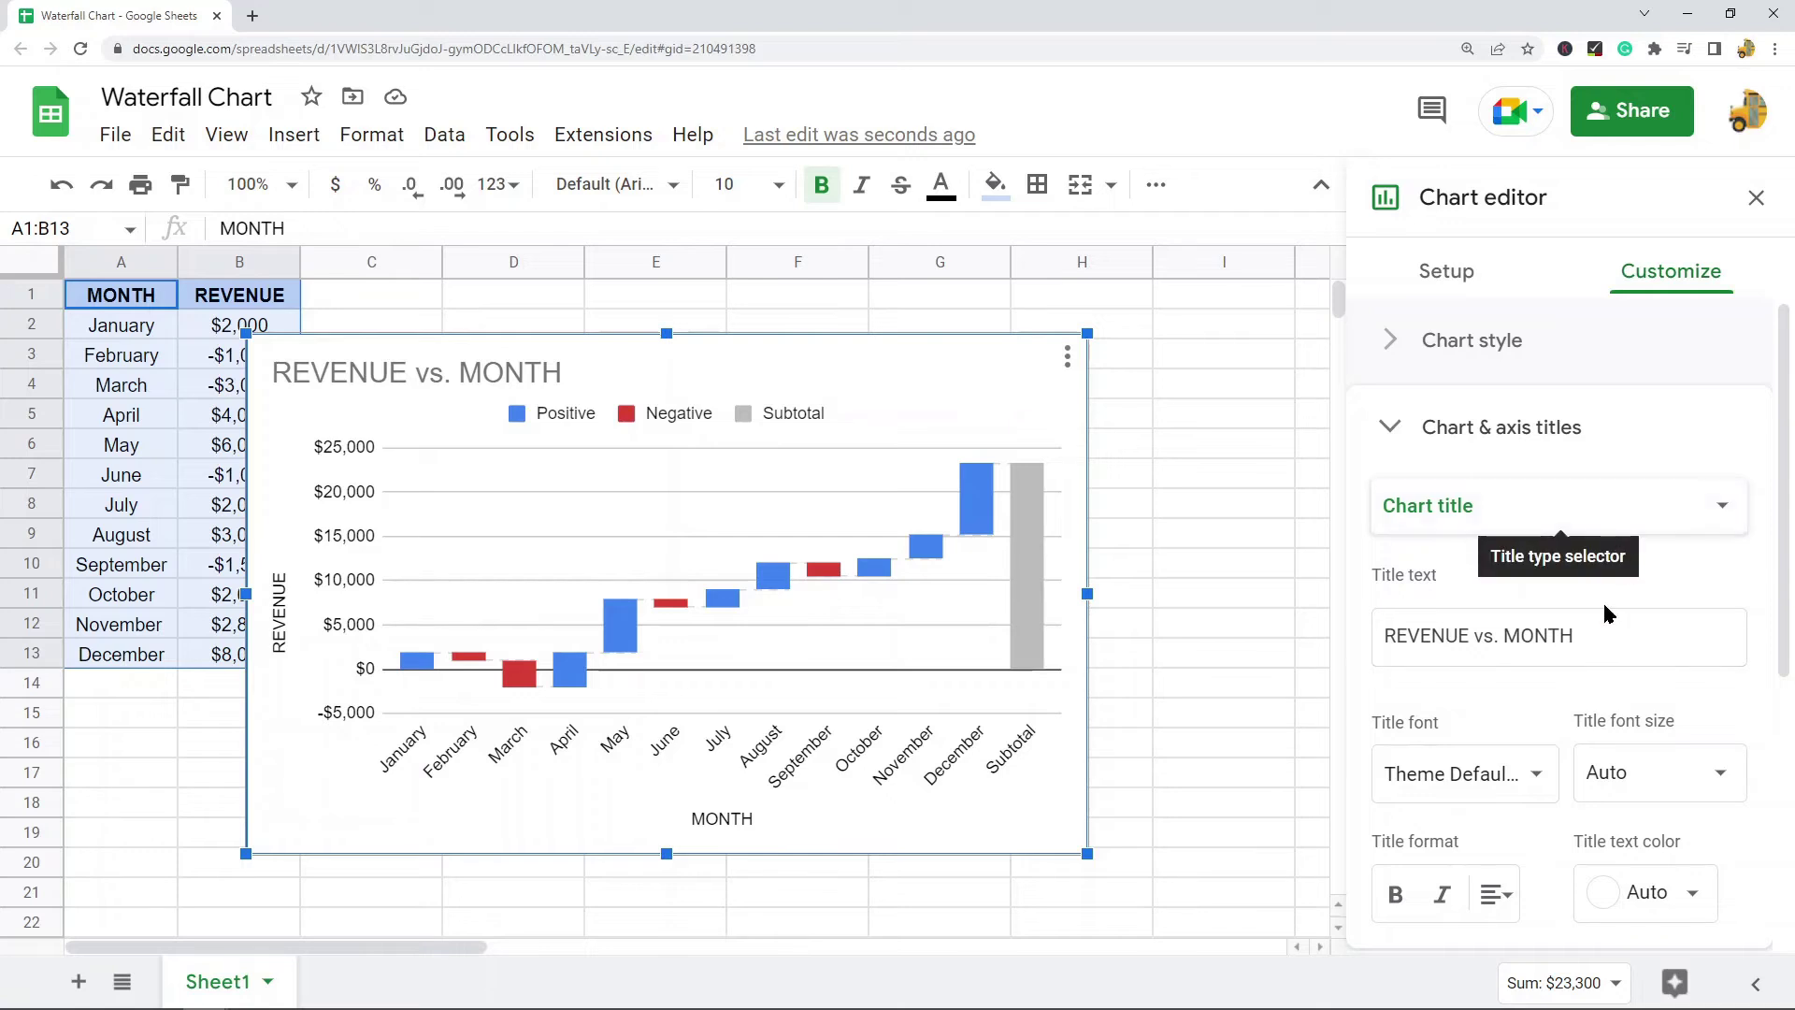
pyautogui.click(1503, 521)
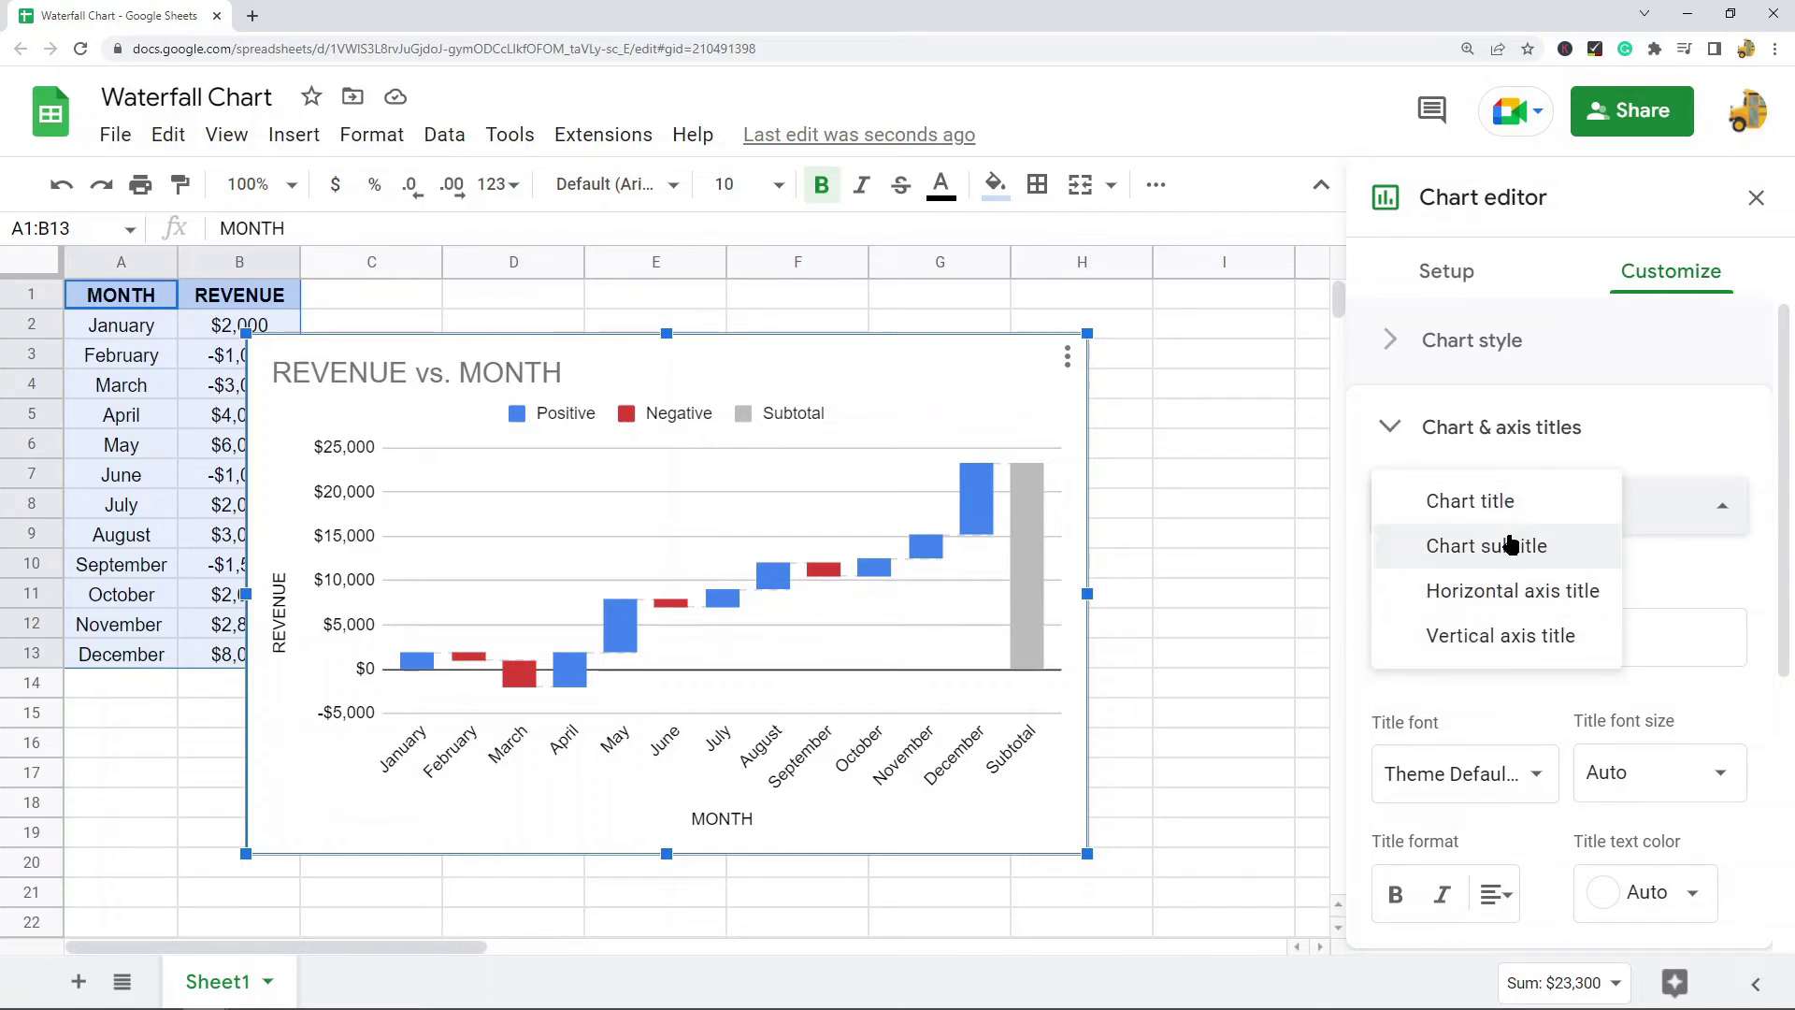
pyautogui.click(1674, 453)
pyautogui.click(1669, 432)
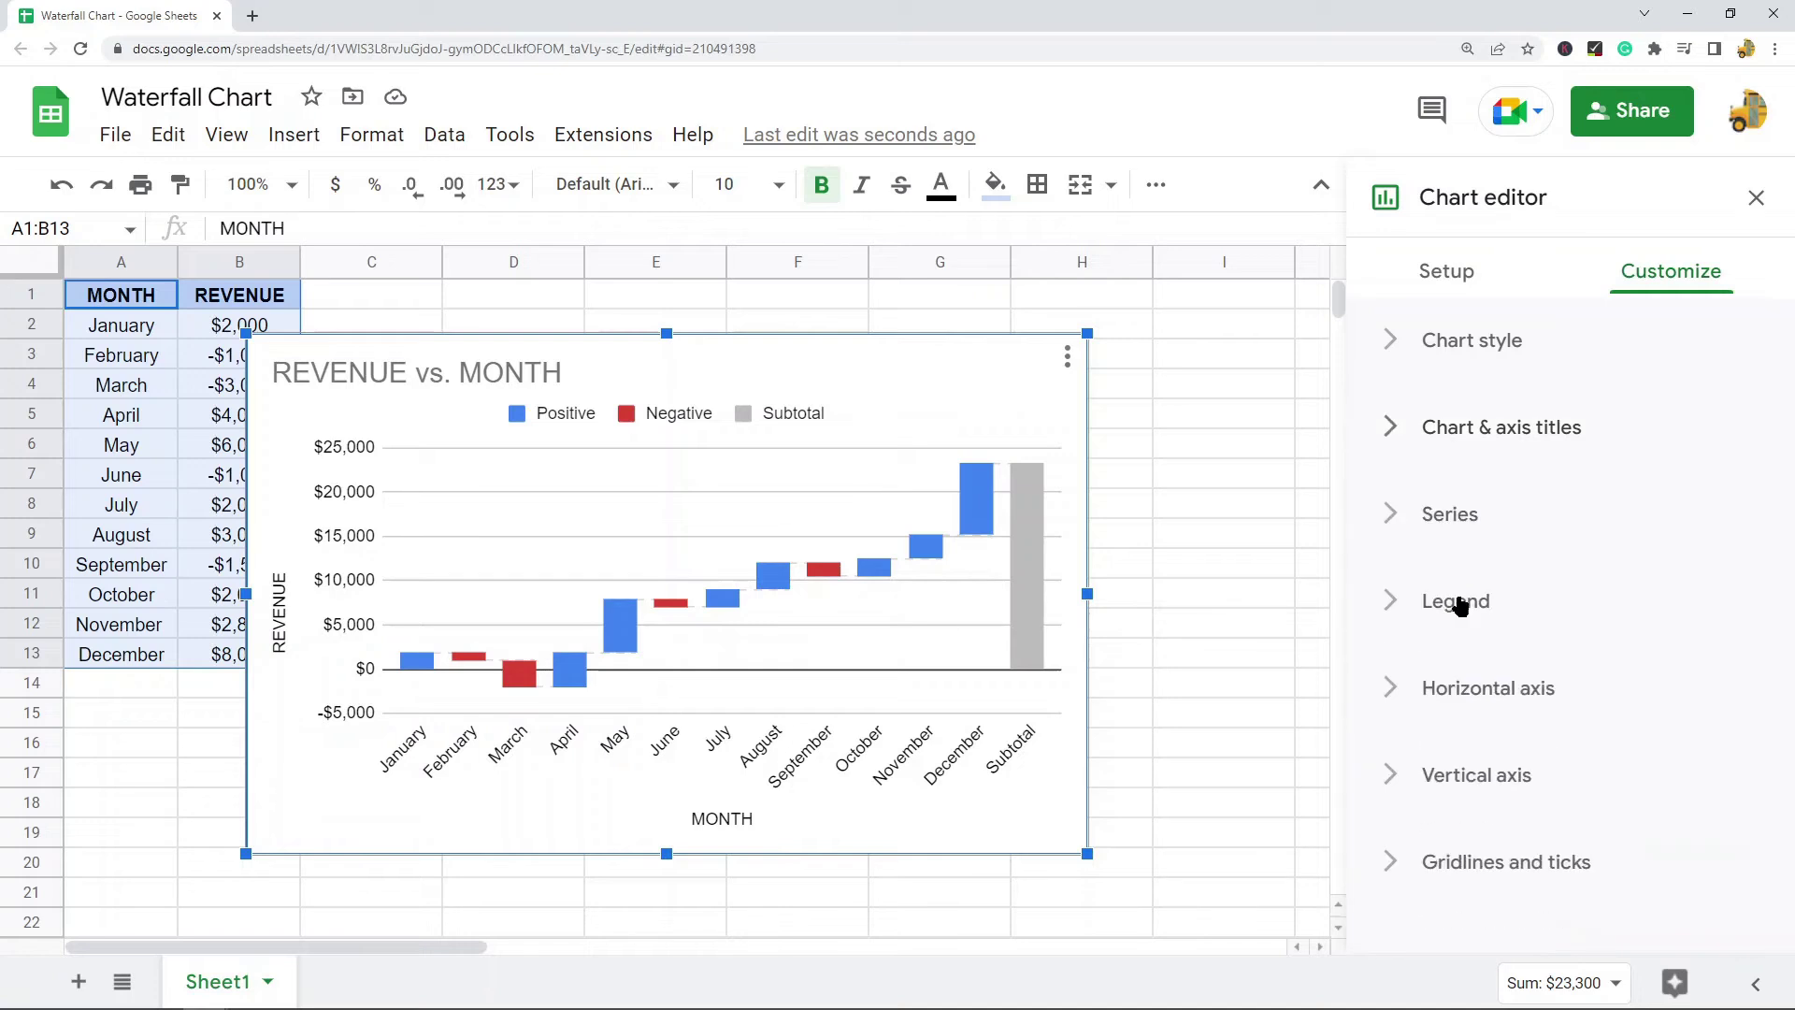
pyautogui.click(1521, 447)
pyautogui.scroll(-3, 1567, 660)
pyautogui.scroll(3, 1725, 585)
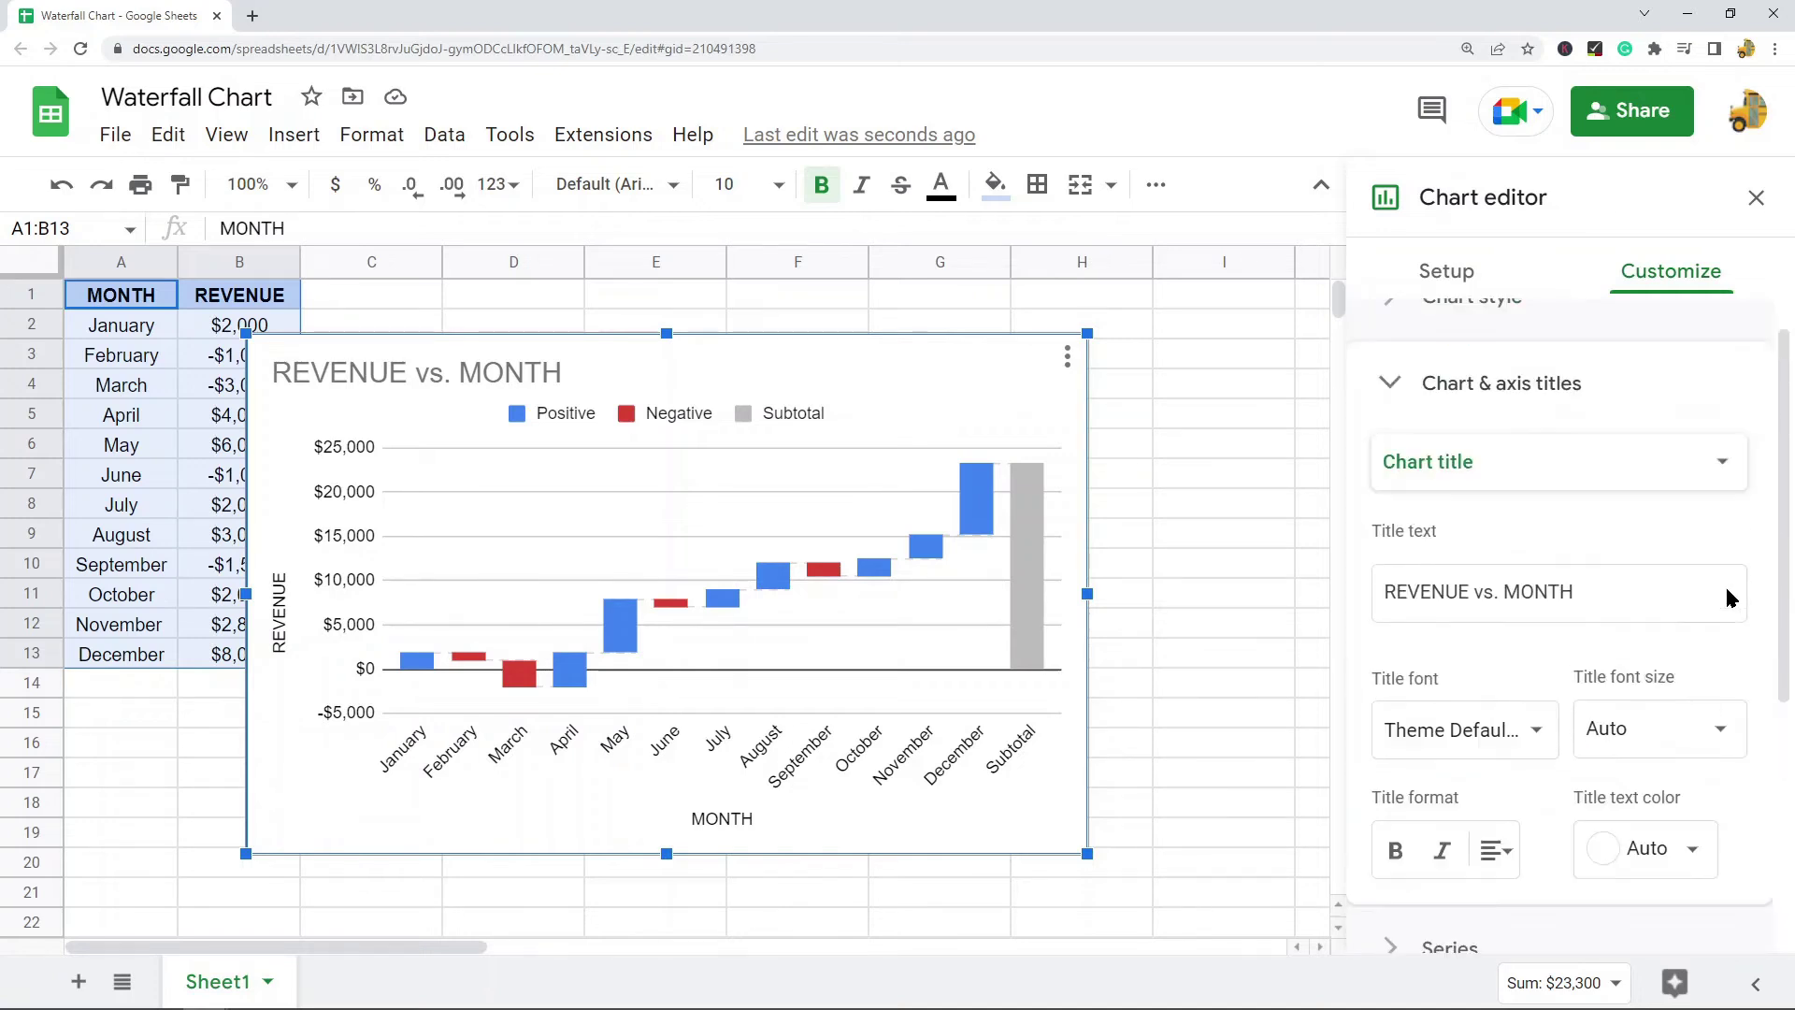
pyautogui.click(1390, 441)
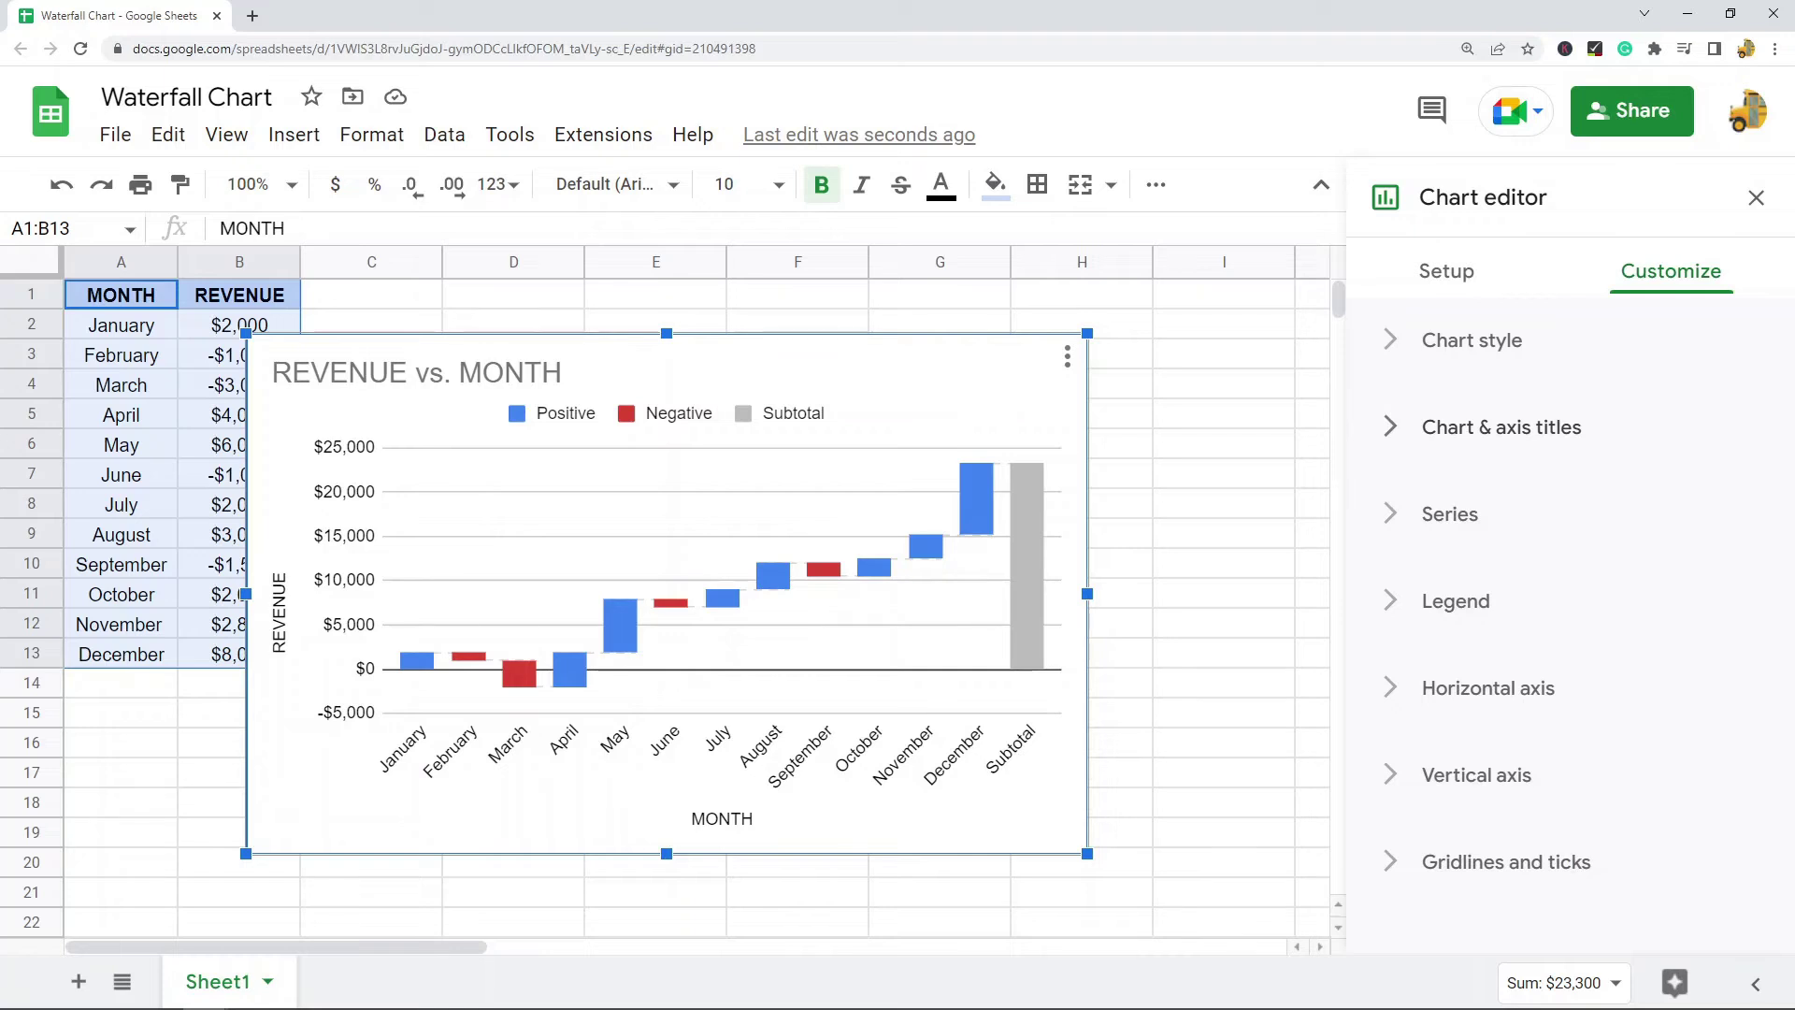
pyautogui.click(1490, 514)
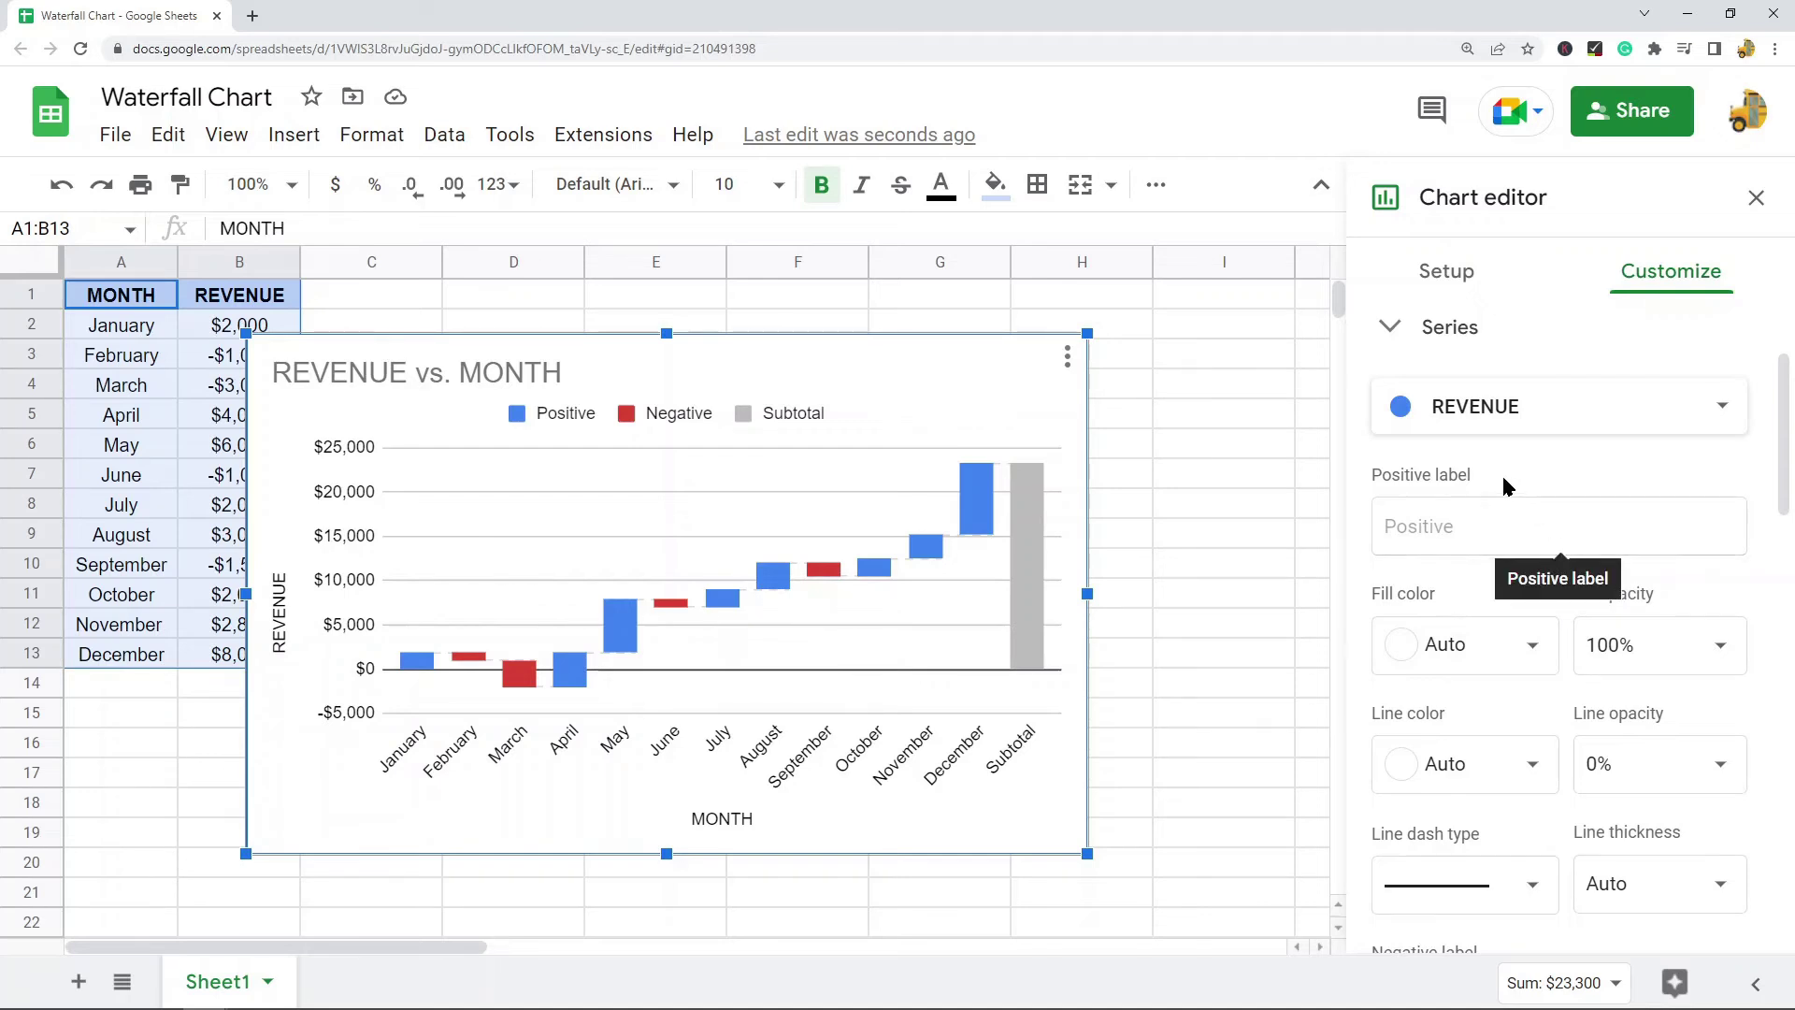
pyautogui.scroll(-5, 1486, 654)
pyautogui.scroll(-10, 1493, 675)
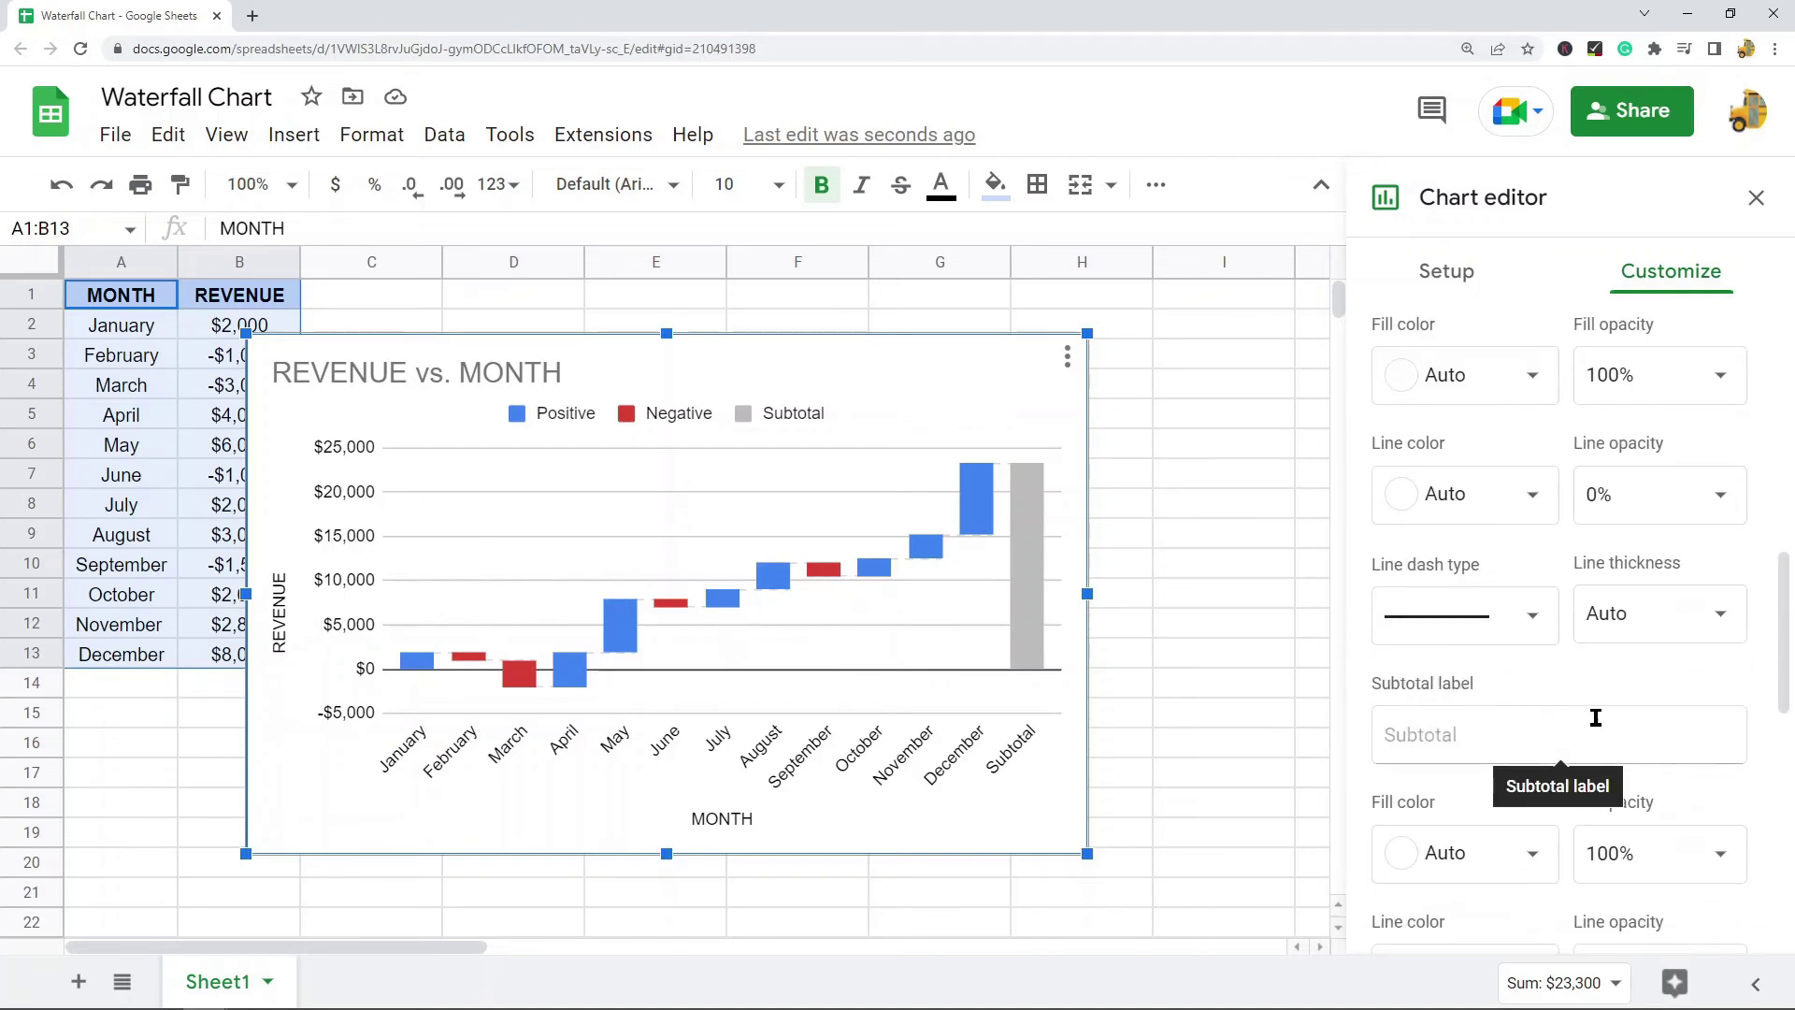
pyautogui.click(1445, 477)
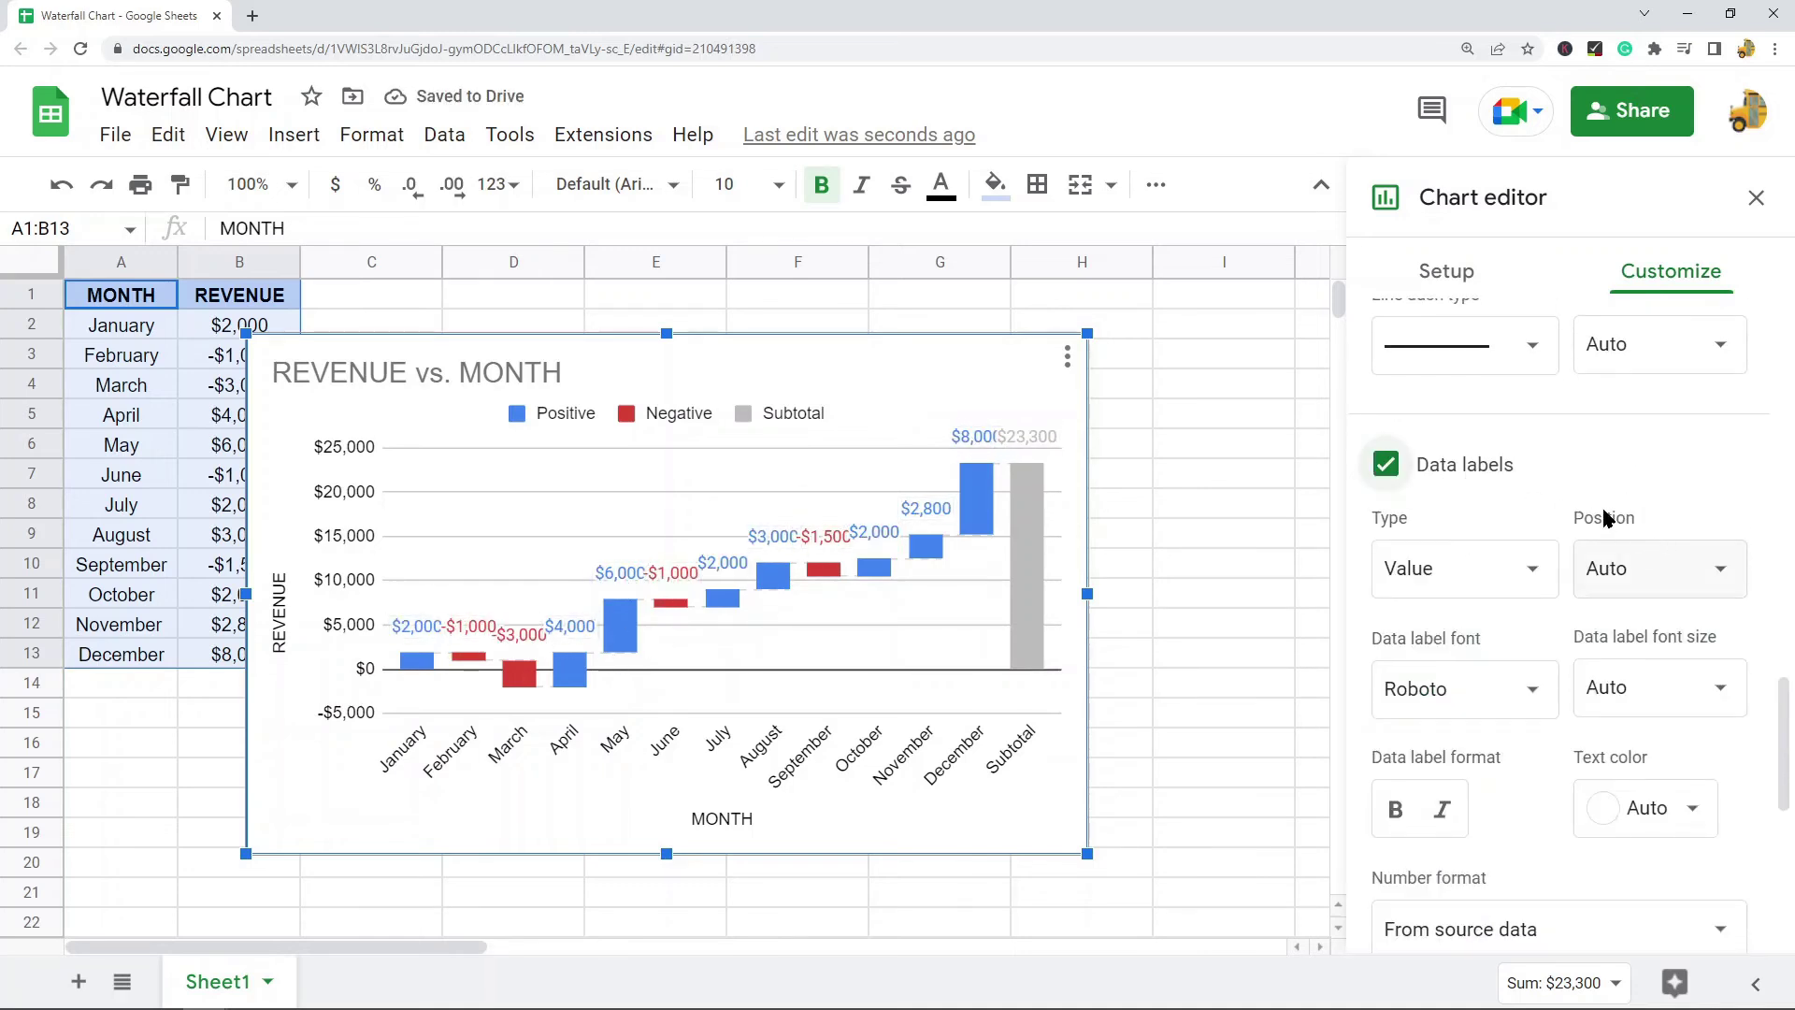
pyautogui.scroll(2, 1594, 561)
pyautogui.scroll(-1, 1583, 609)
pyautogui.click(1454, 559)
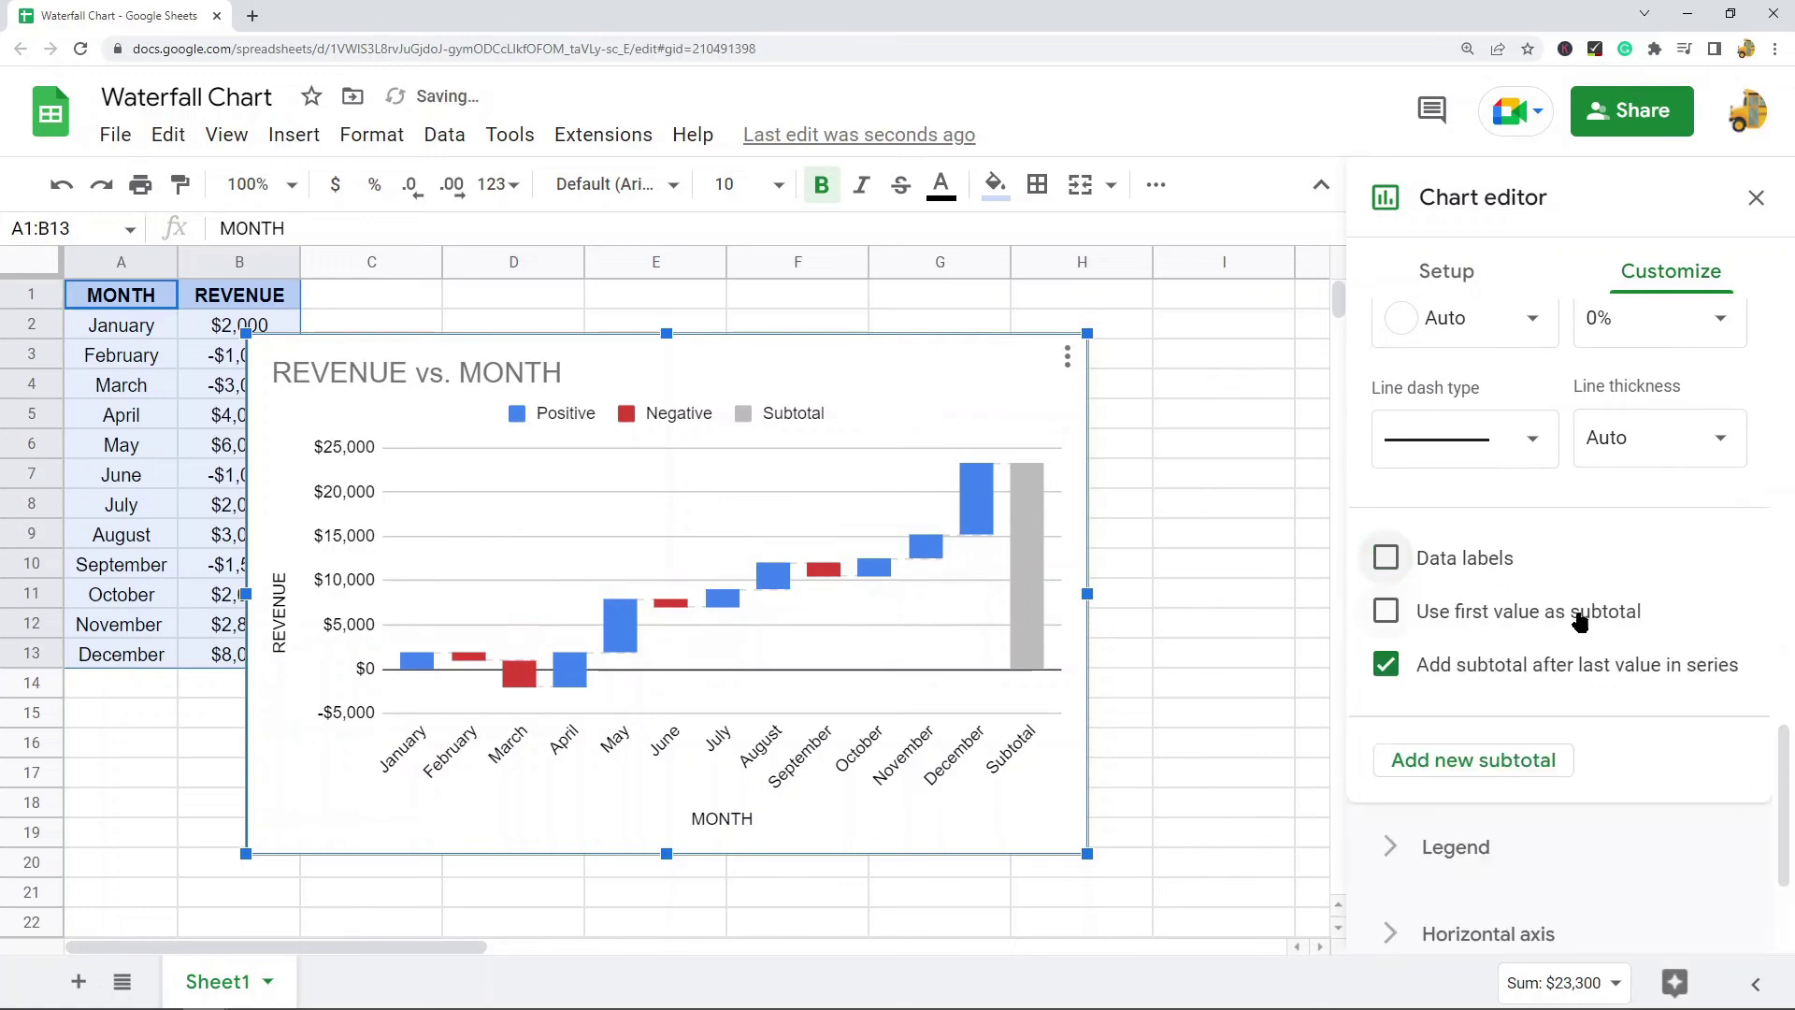
pyautogui.click(1456, 671)
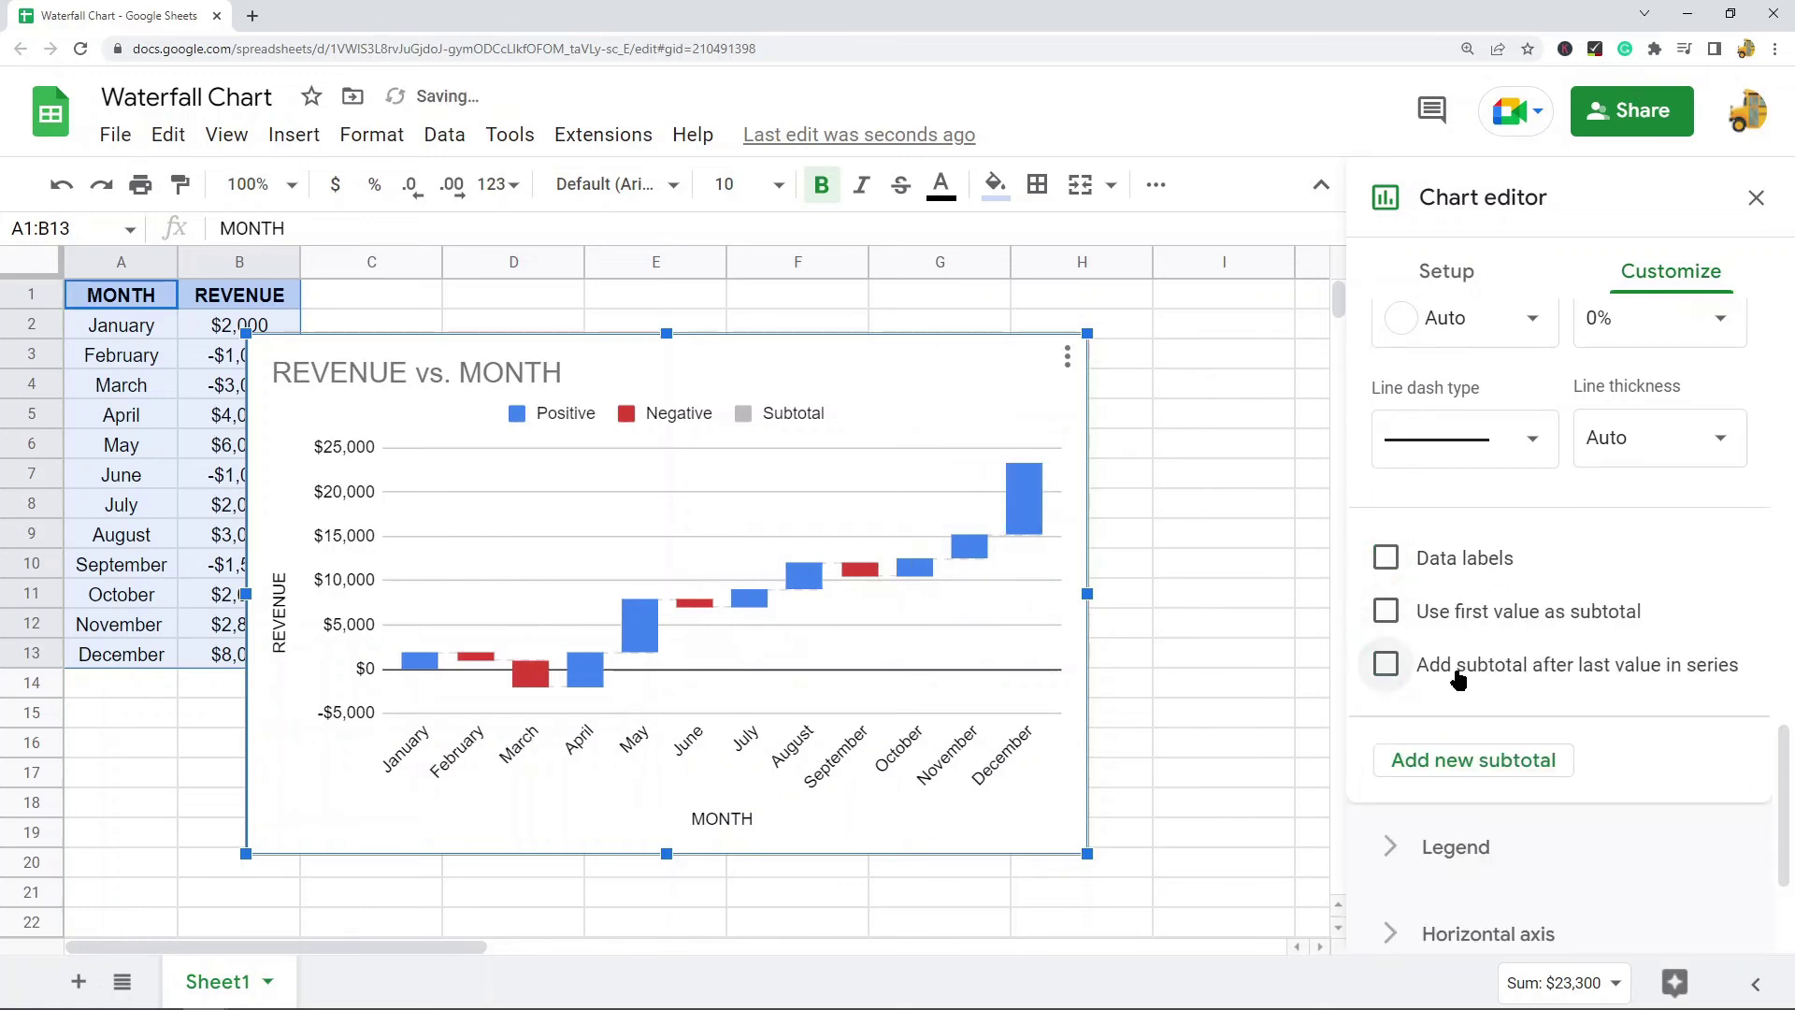
pyautogui.click(1456, 675)
pyautogui.click(1456, 675)
pyautogui.click(1455, 675)
pyautogui.click(1456, 675)
pyautogui.click(1456, 675)
pyautogui.click(1456, 675)
pyautogui.click(1455, 675)
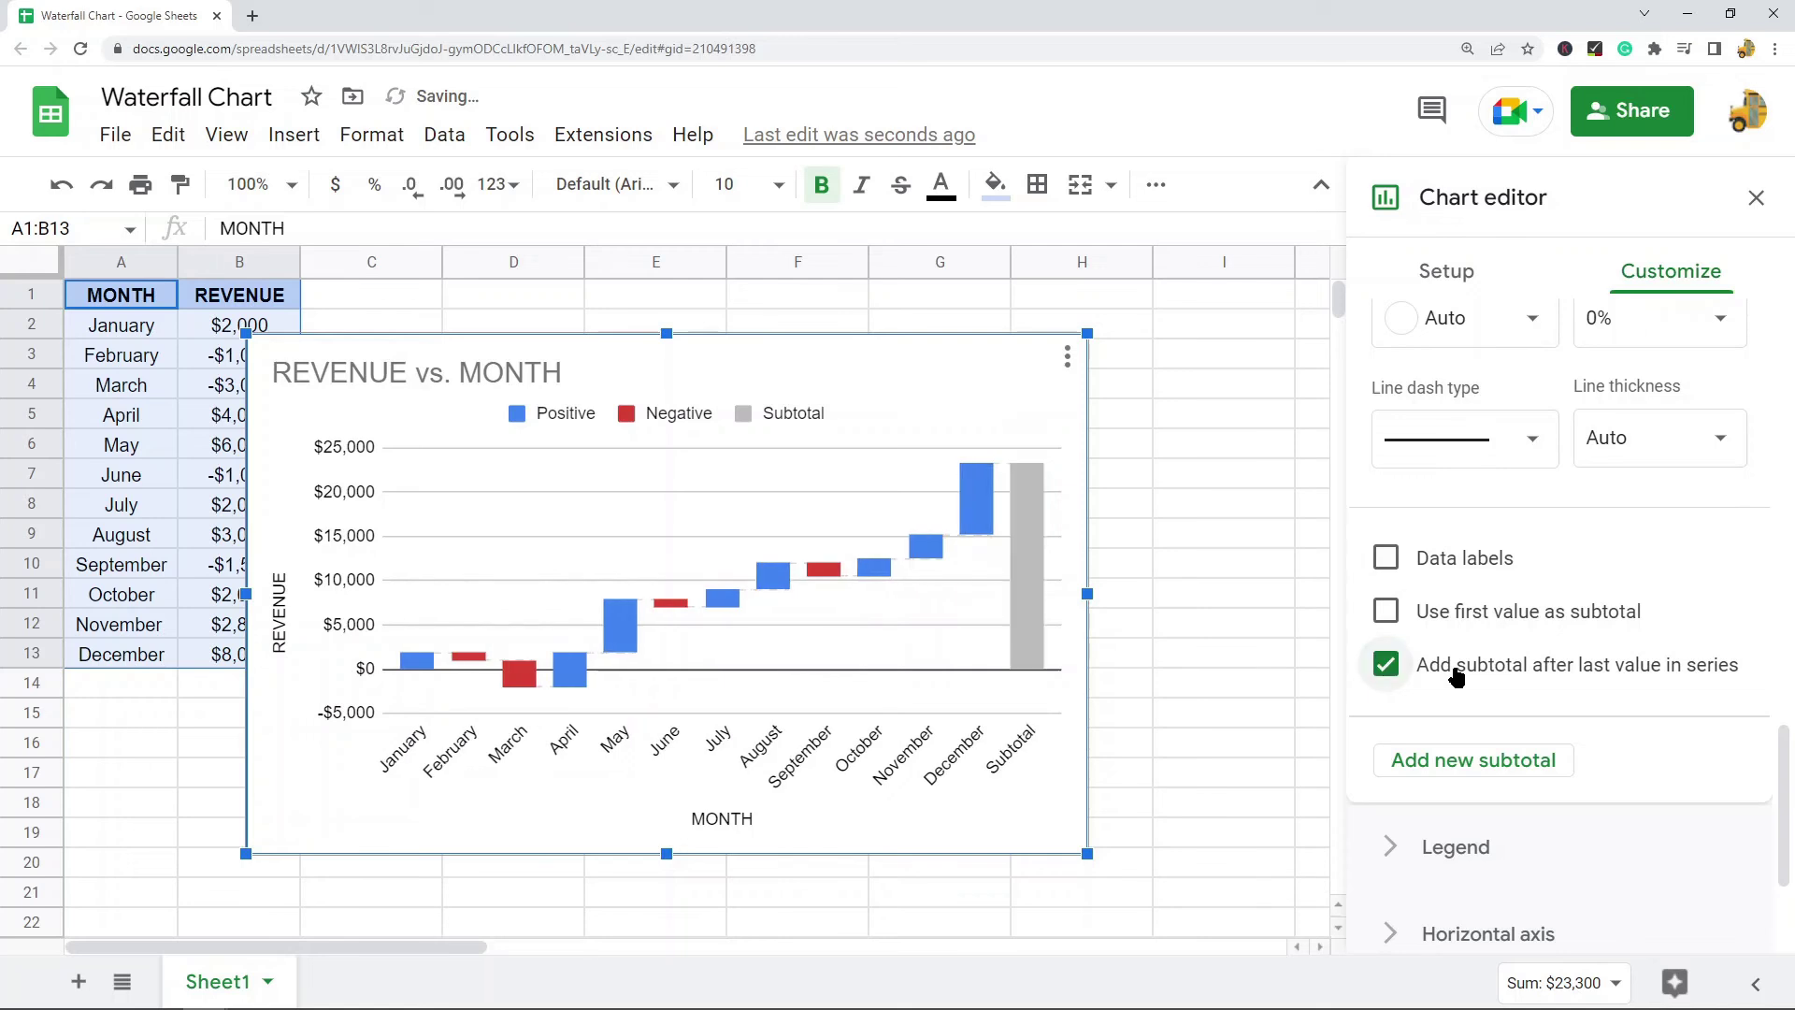
pyautogui.click(1455, 675)
pyautogui.click(1456, 675)
pyautogui.click(1455, 675)
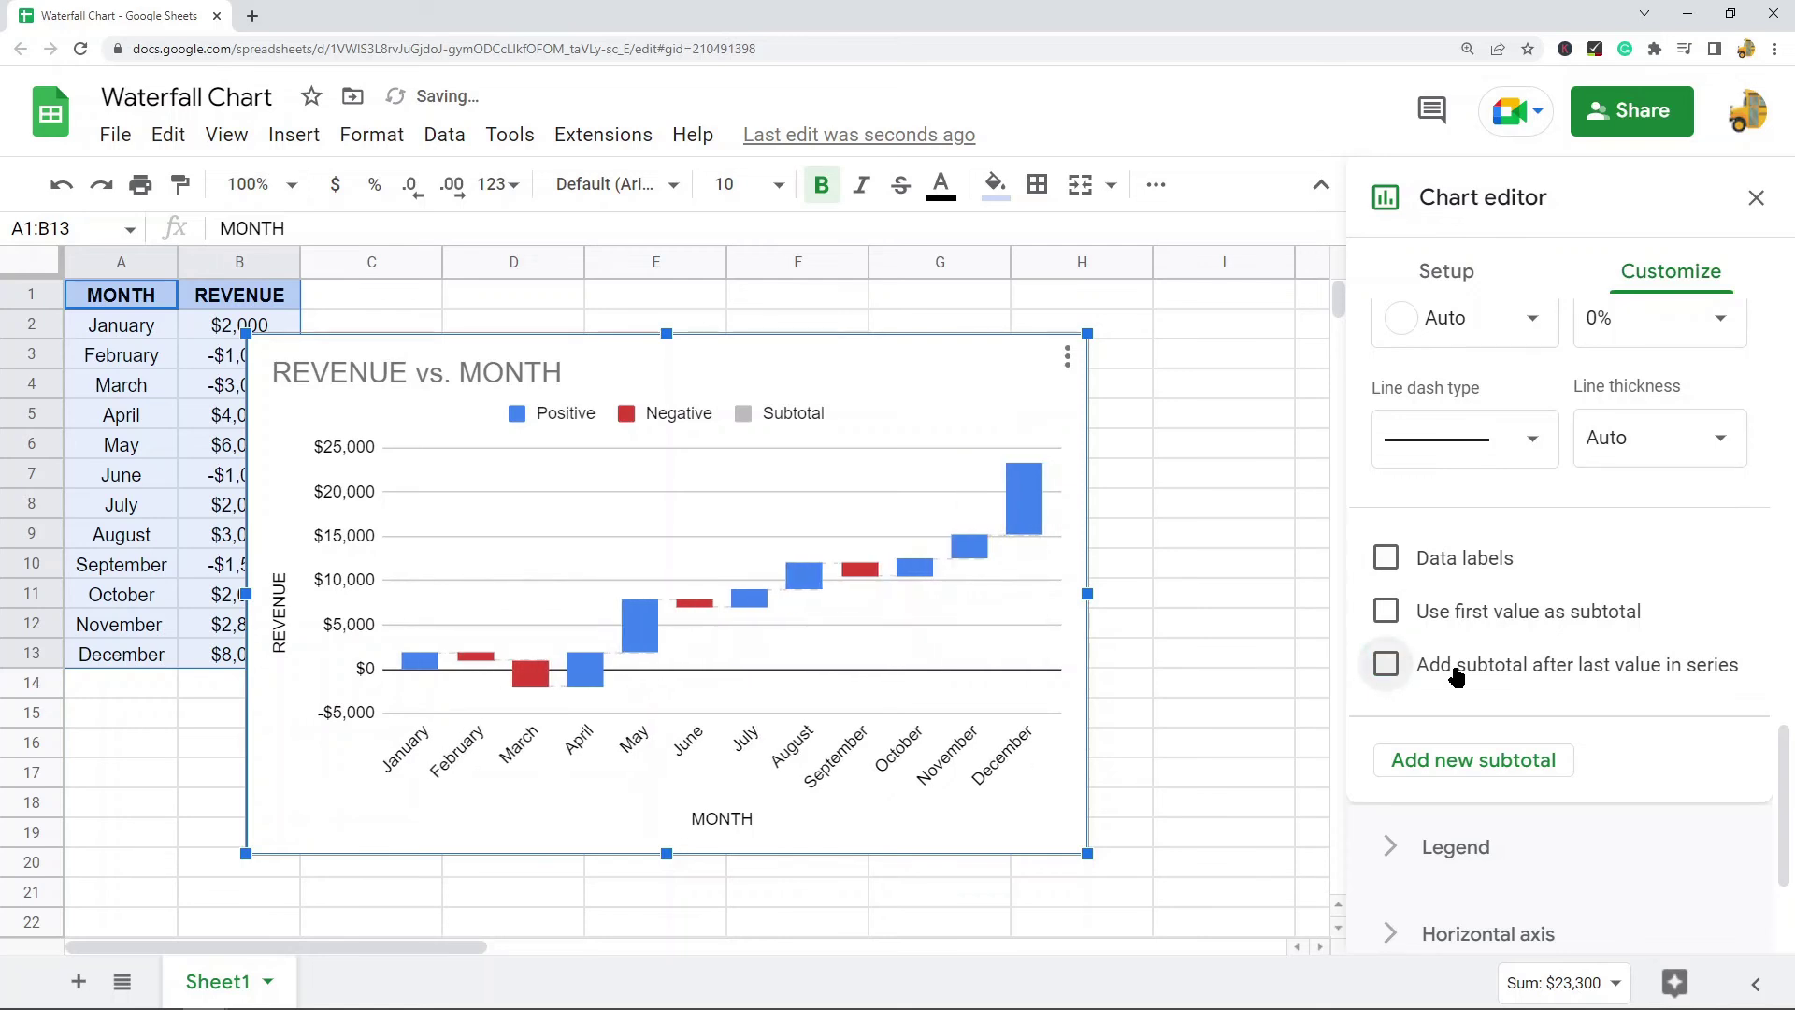
pyautogui.click(1456, 675)
pyautogui.scroll(12, 1495, 598)
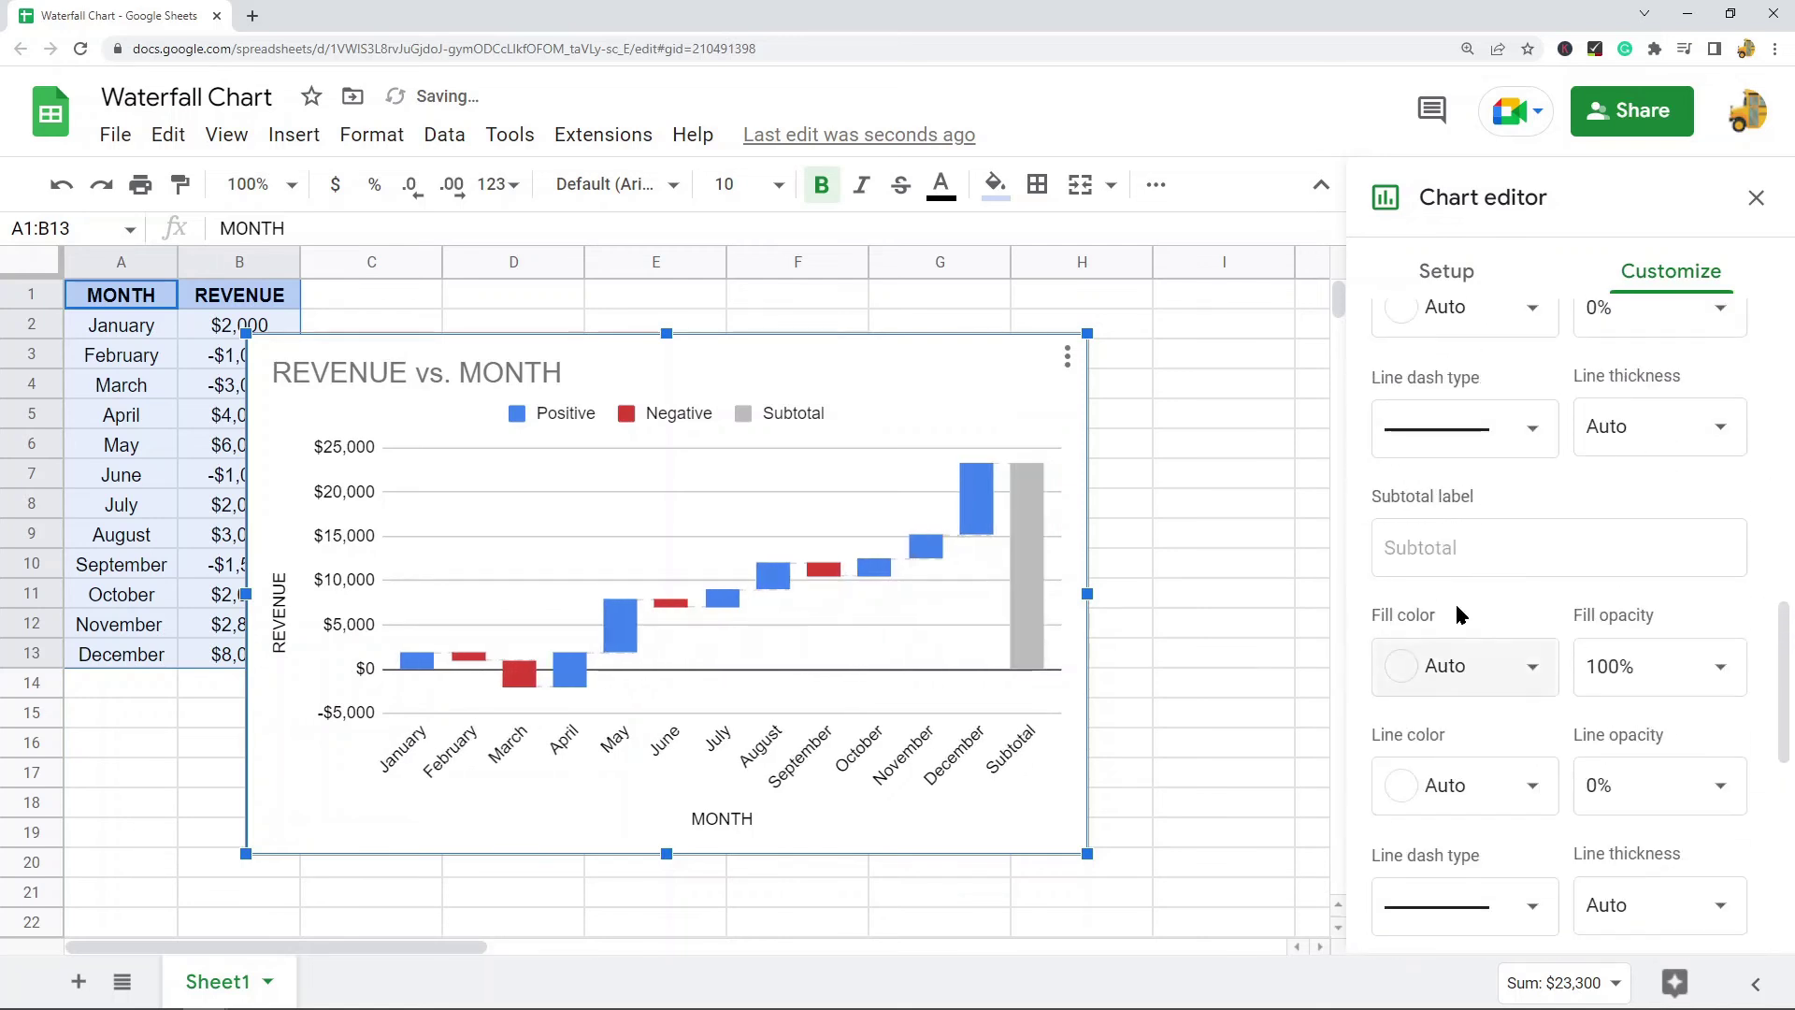
pyautogui.scroll(4, 1479, 580)
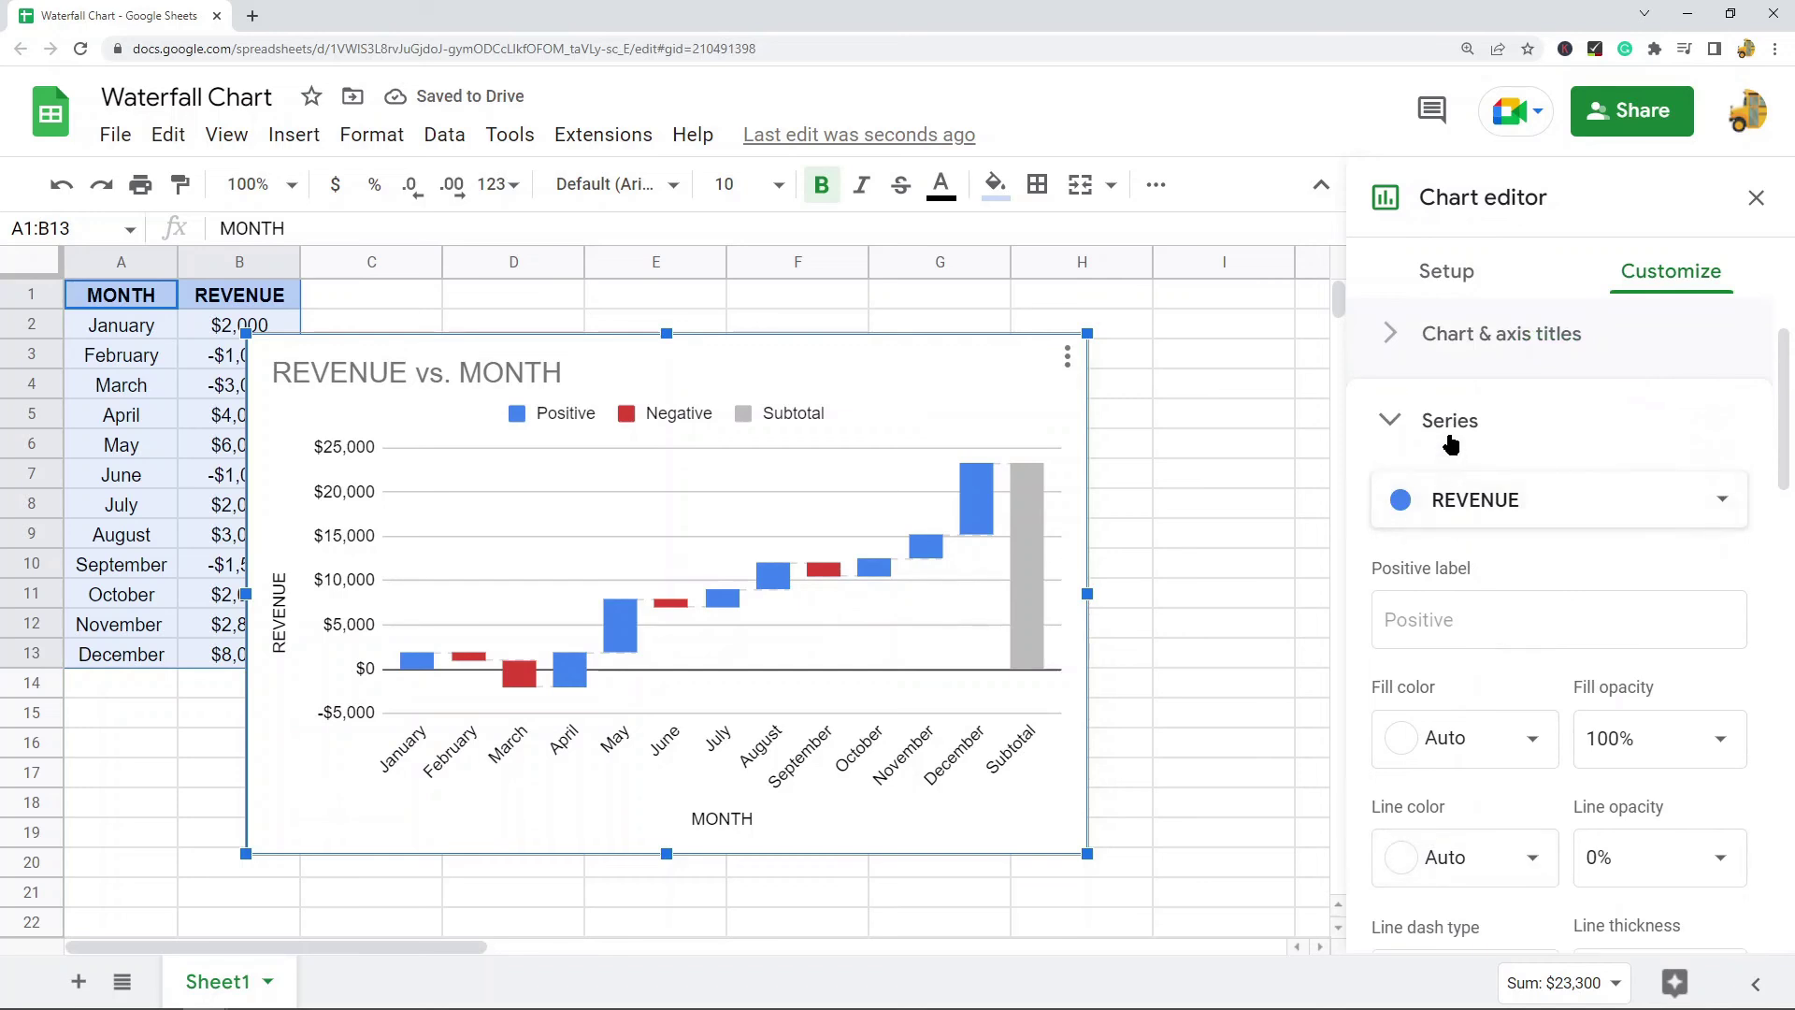
pyautogui.click(1451, 426)
pyautogui.click(1475, 595)
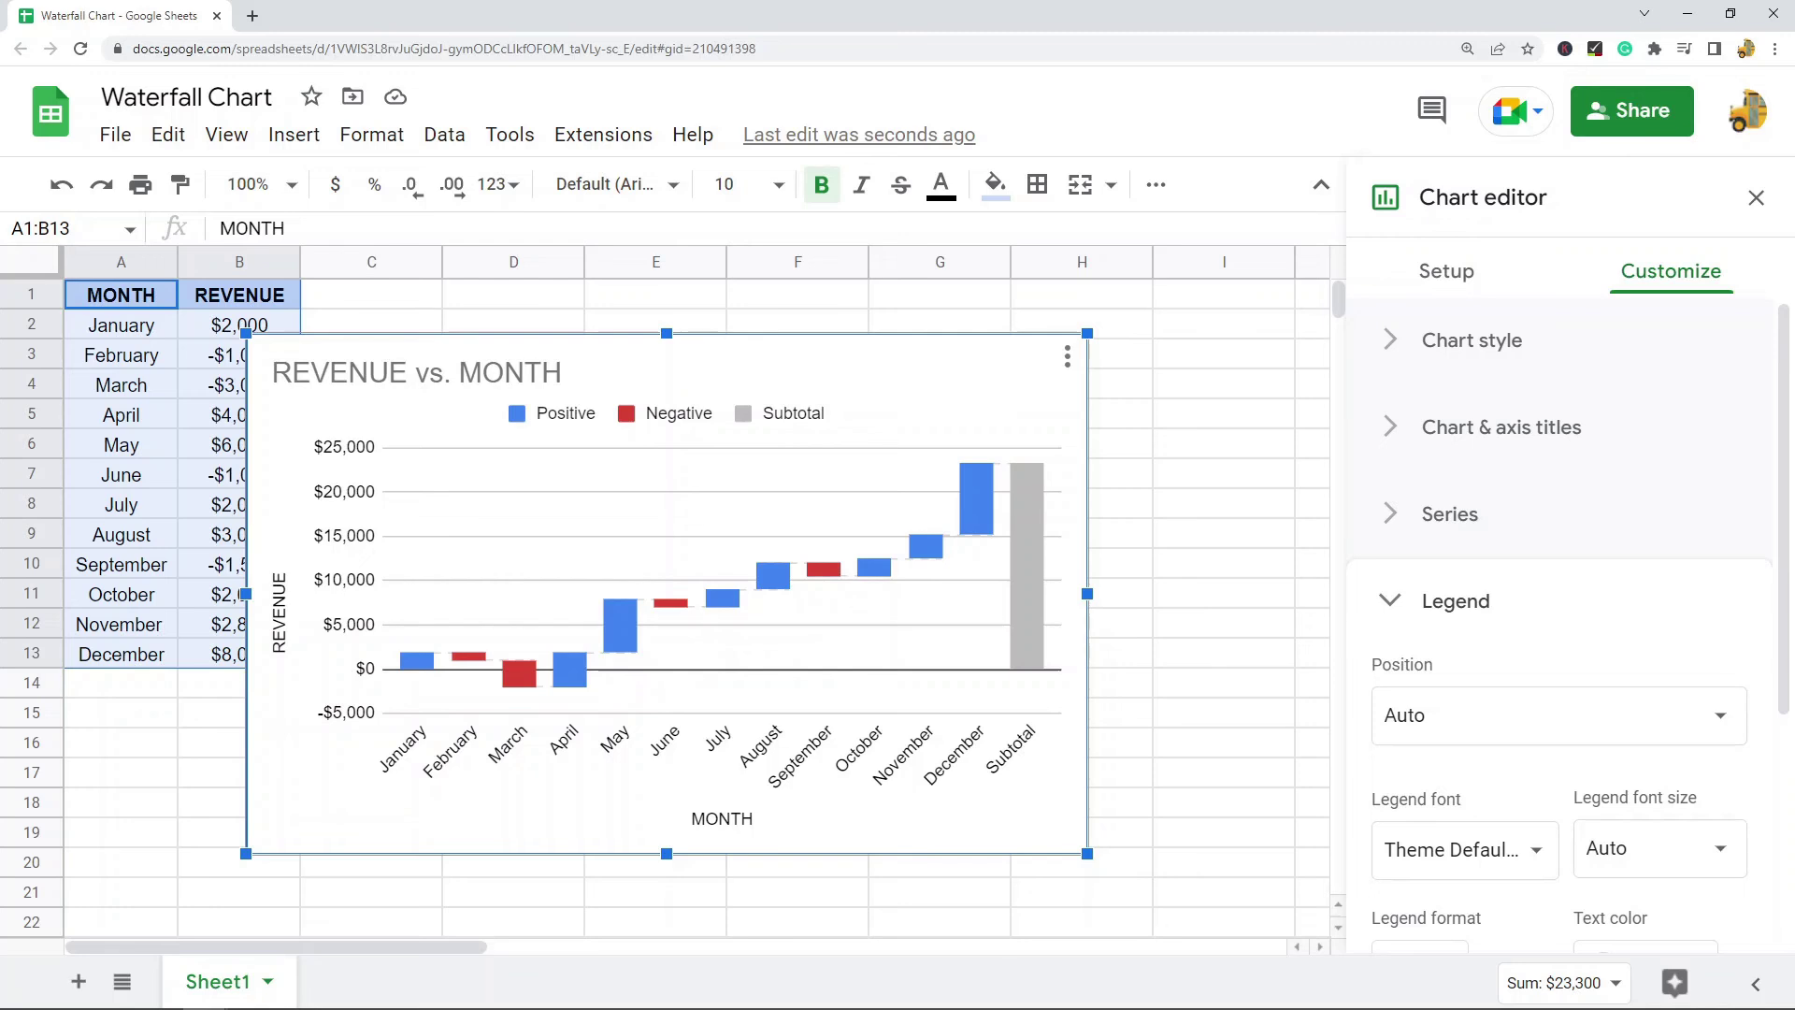
pyautogui.scroll(-1, 1402, 585)
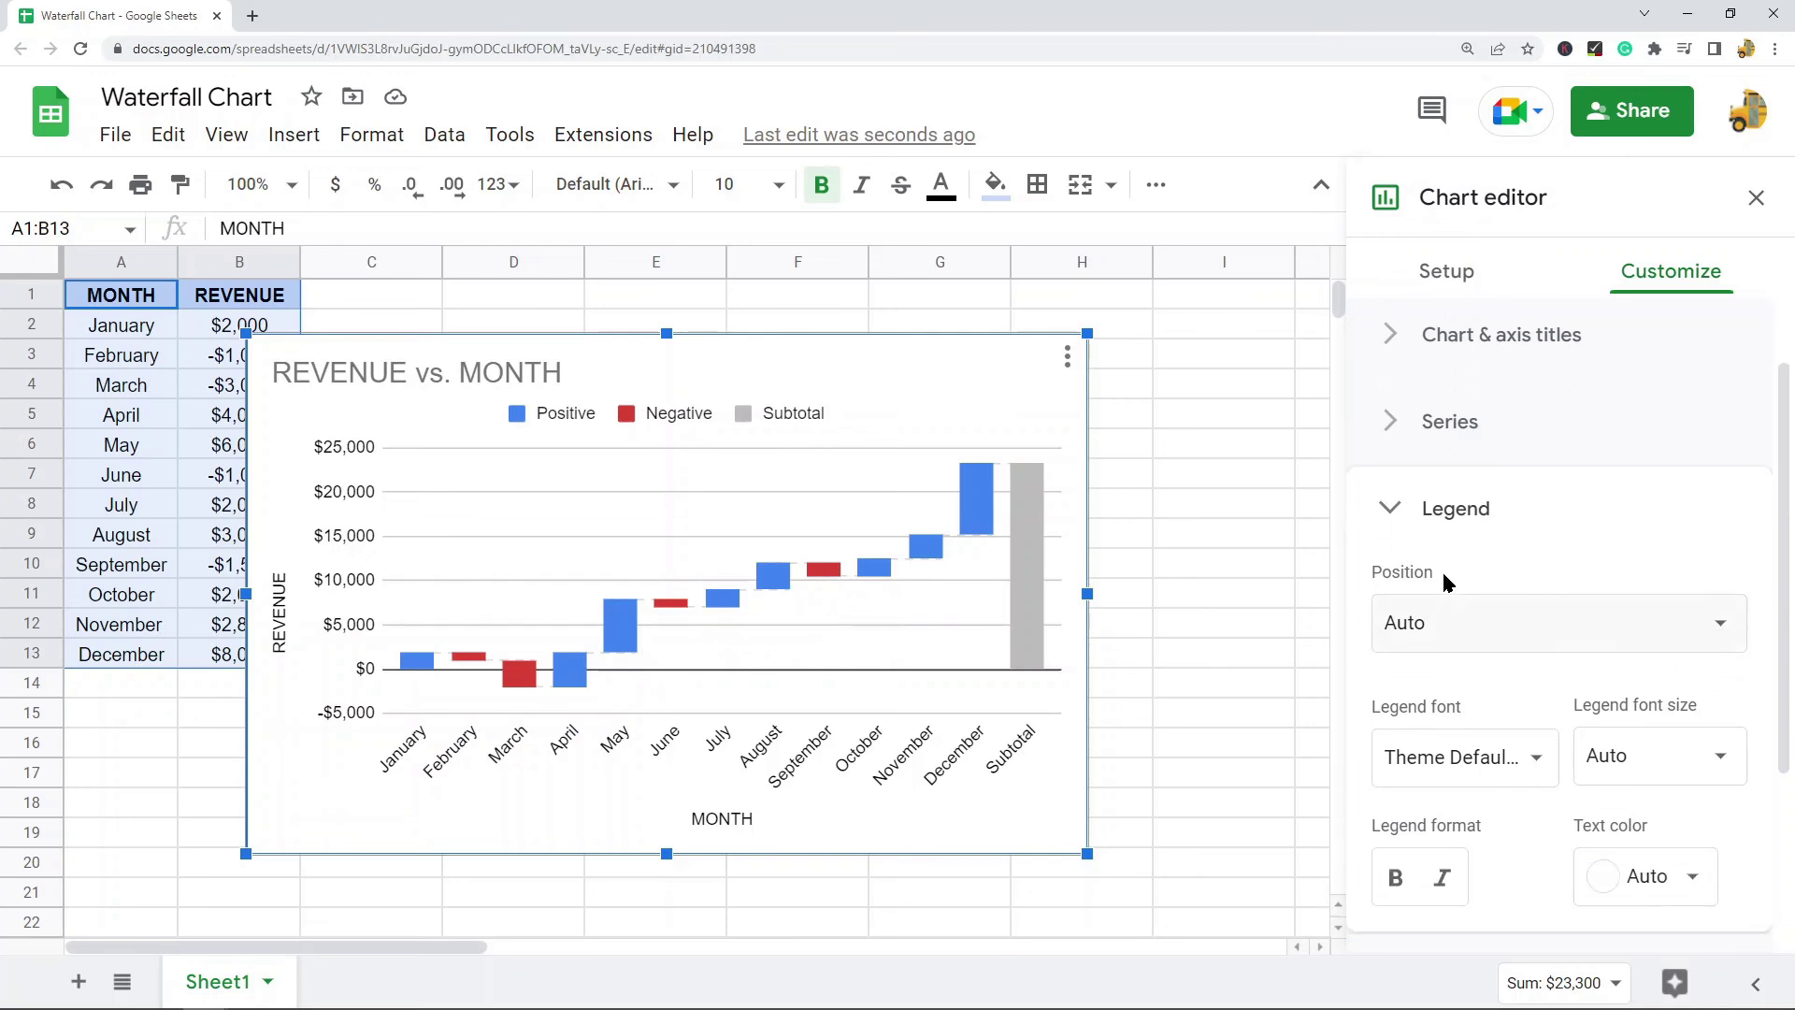
pyautogui.click(1458, 516)
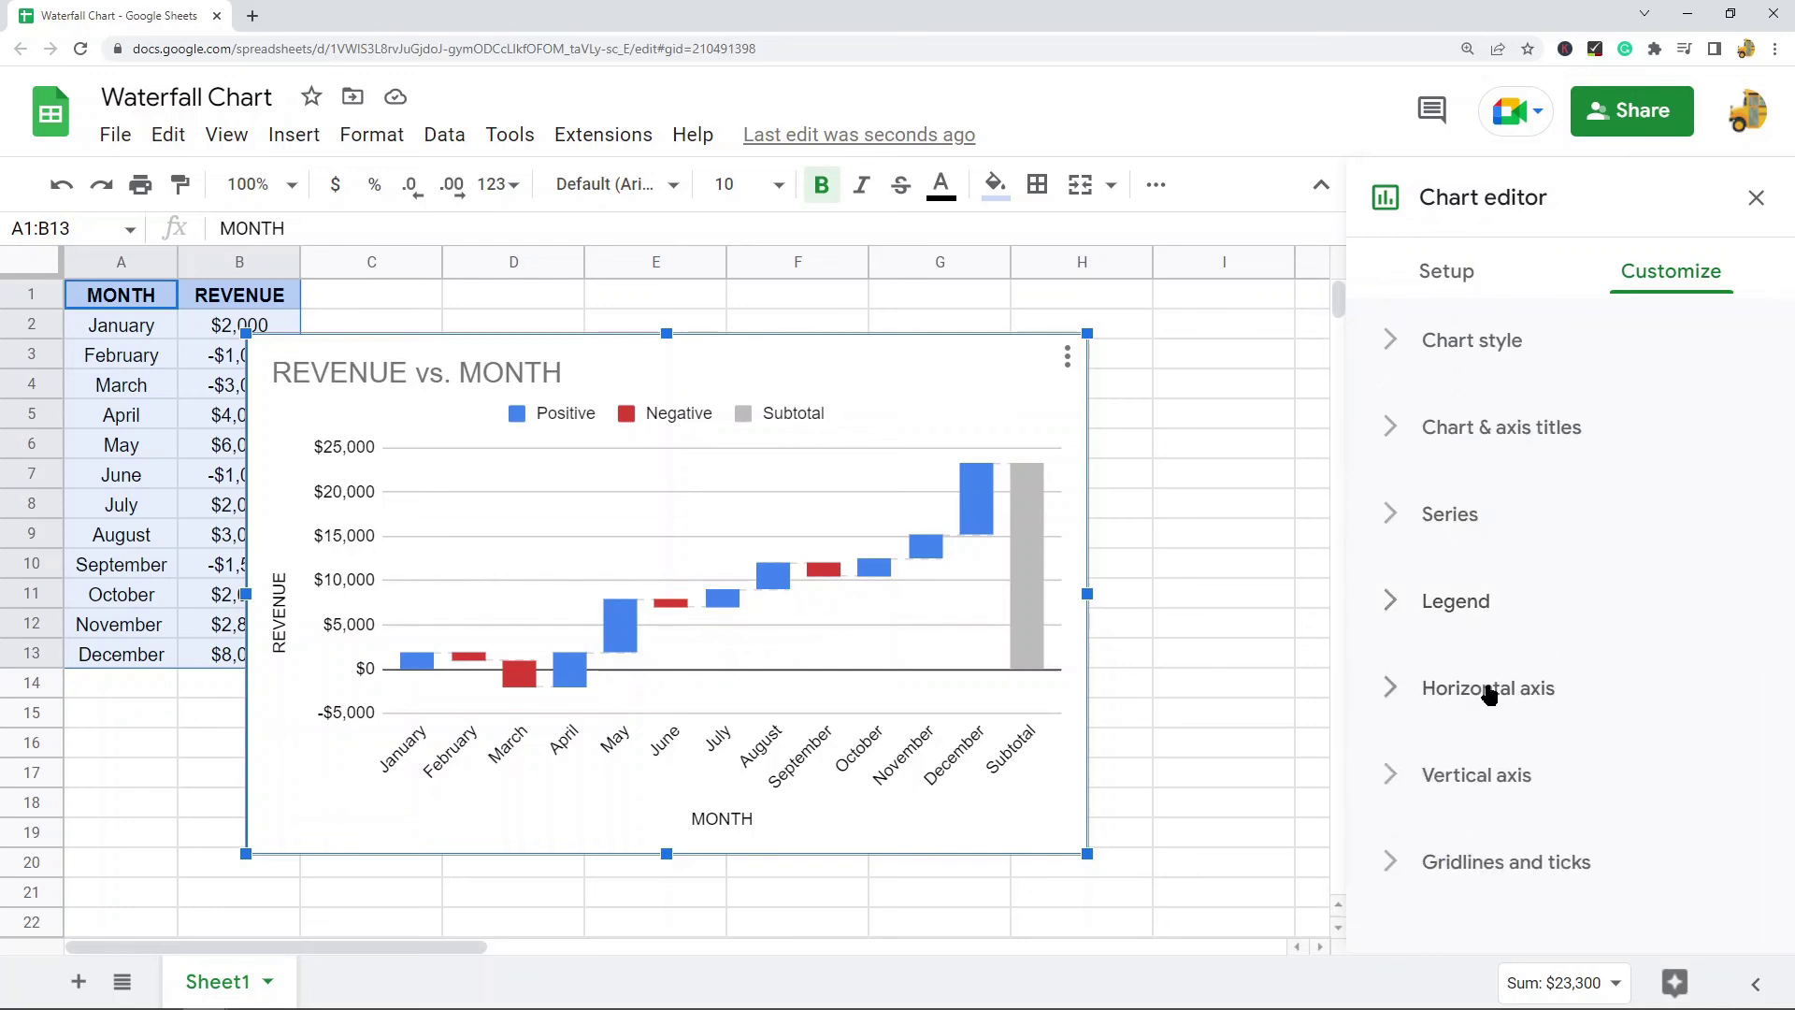
pyautogui.click(1489, 689)
pyautogui.click(1507, 505)
pyautogui.click(1475, 772)
pyautogui.scroll(-3, 1519, 734)
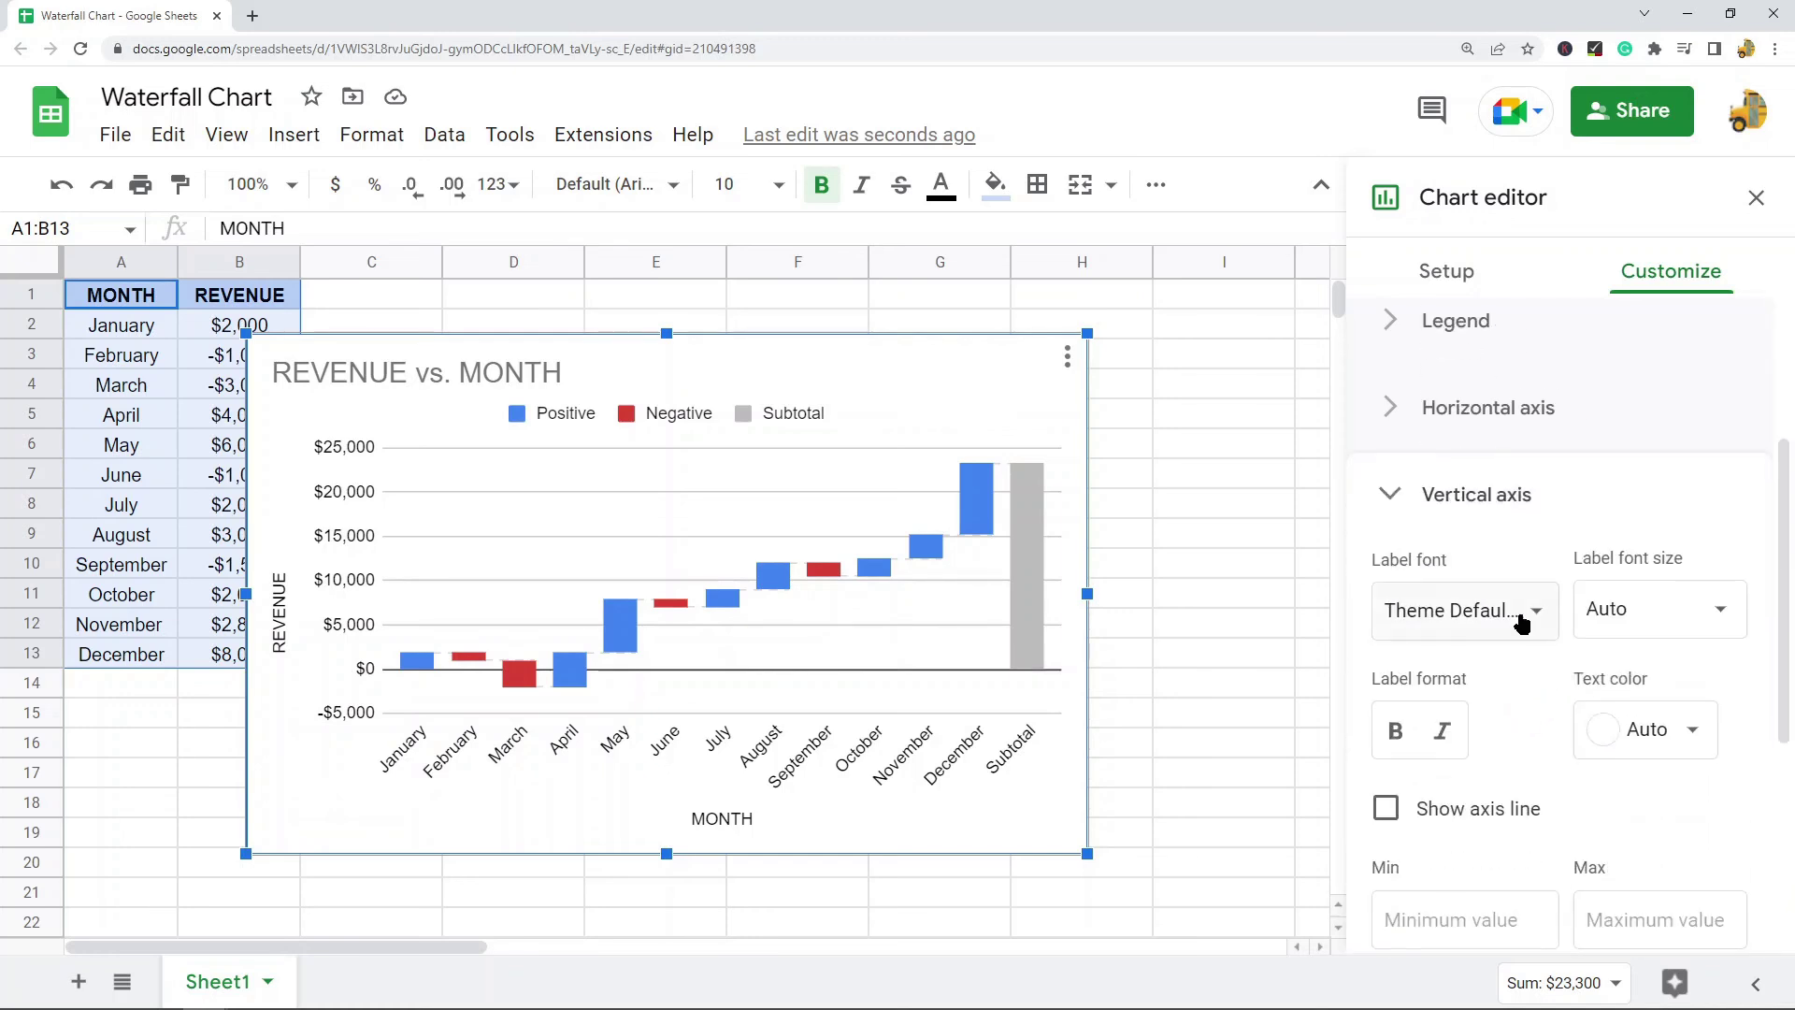
pyautogui.click(1498, 504)
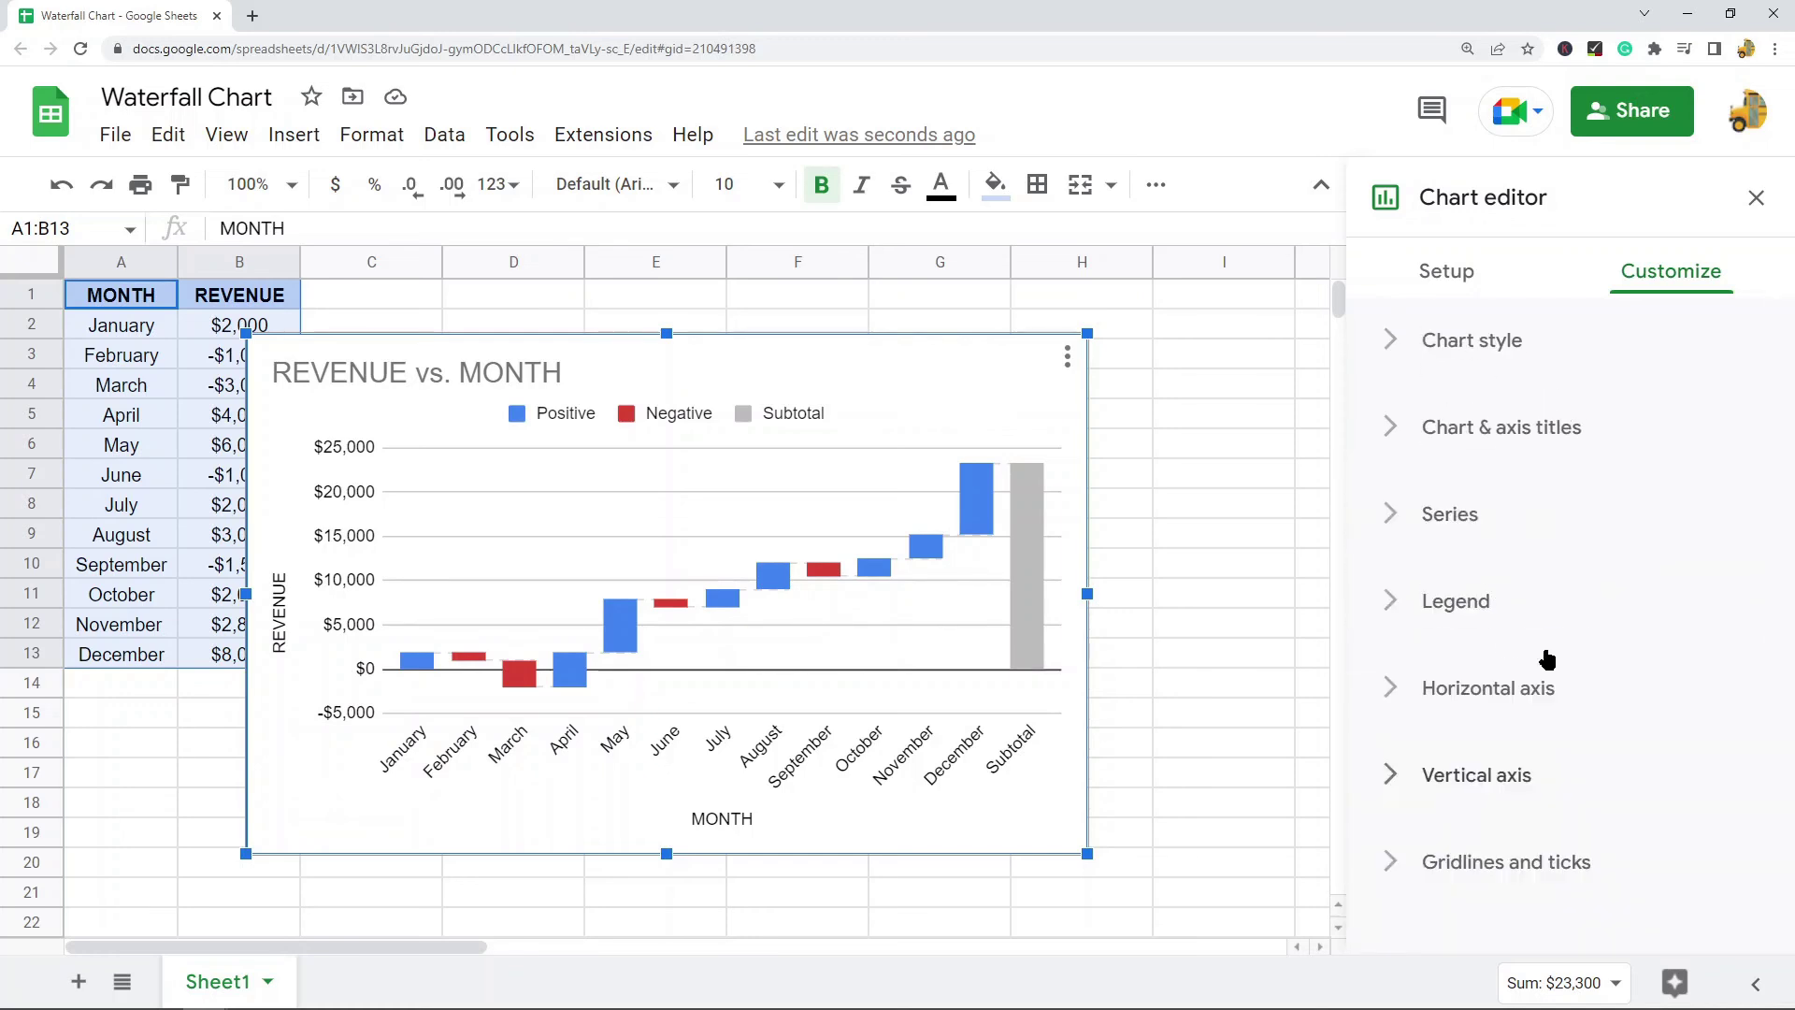
pyautogui.click(1559, 858)
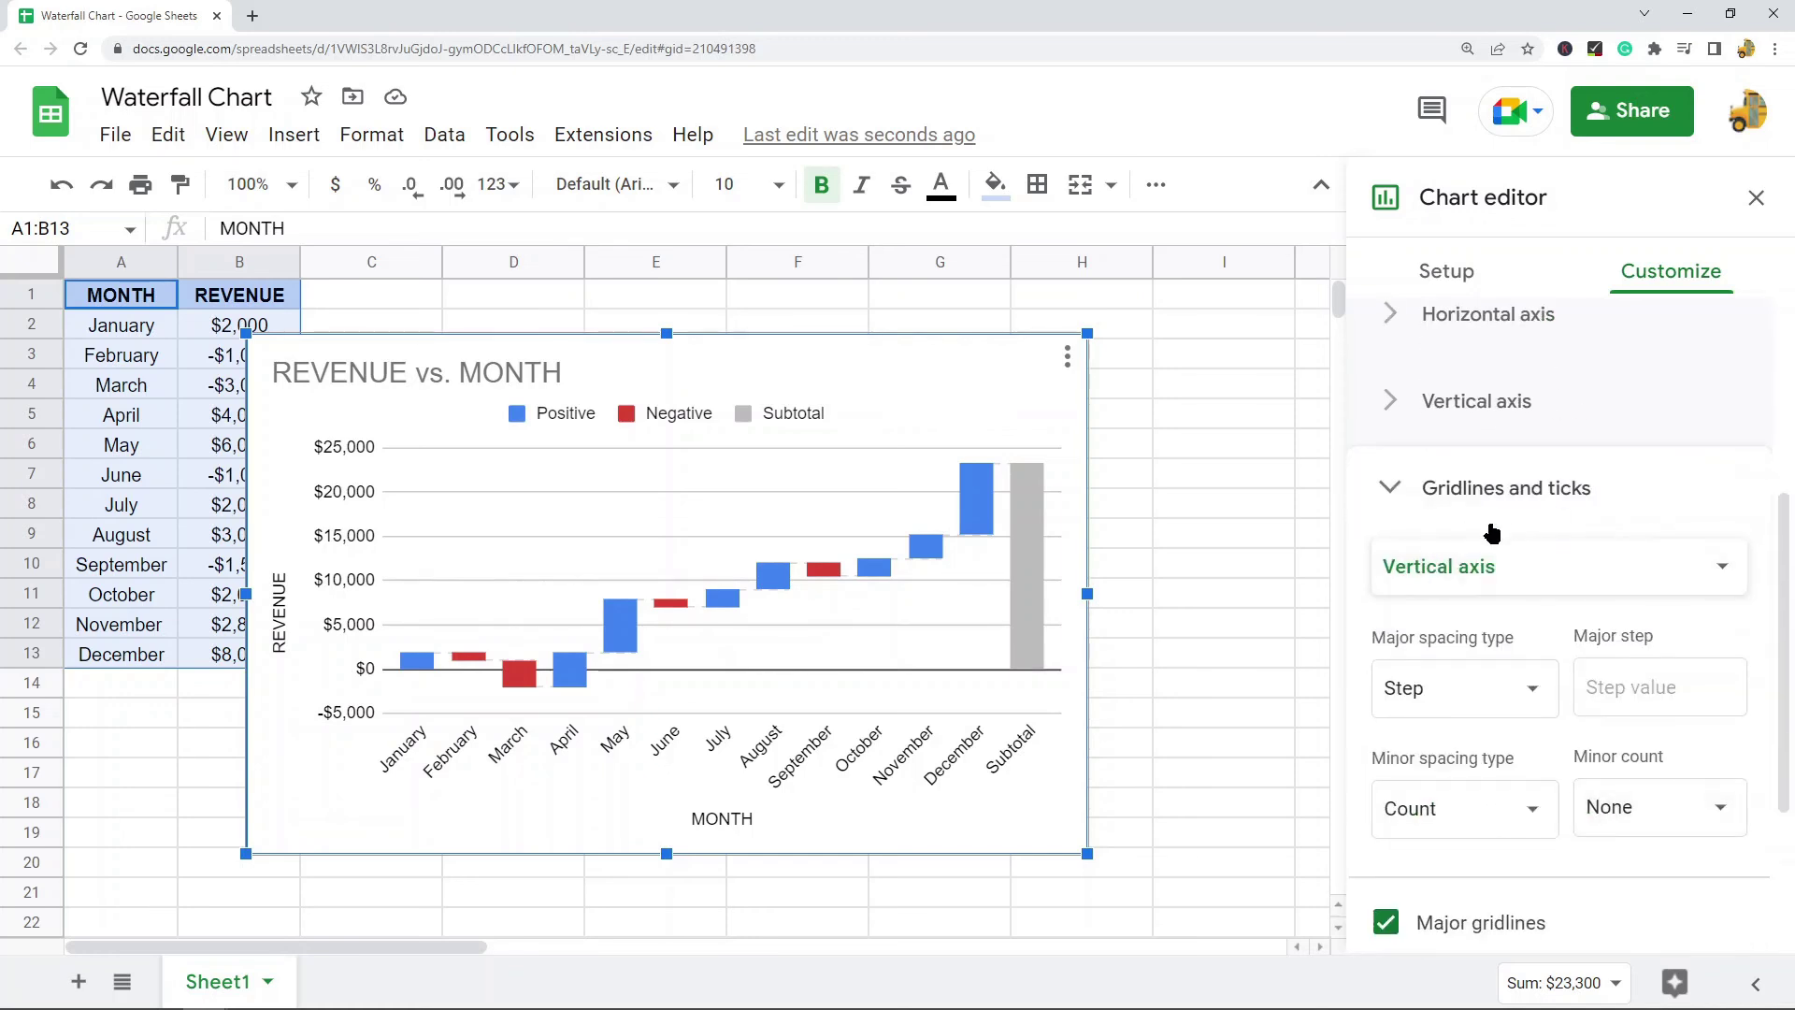
pyautogui.click(1429, 502)
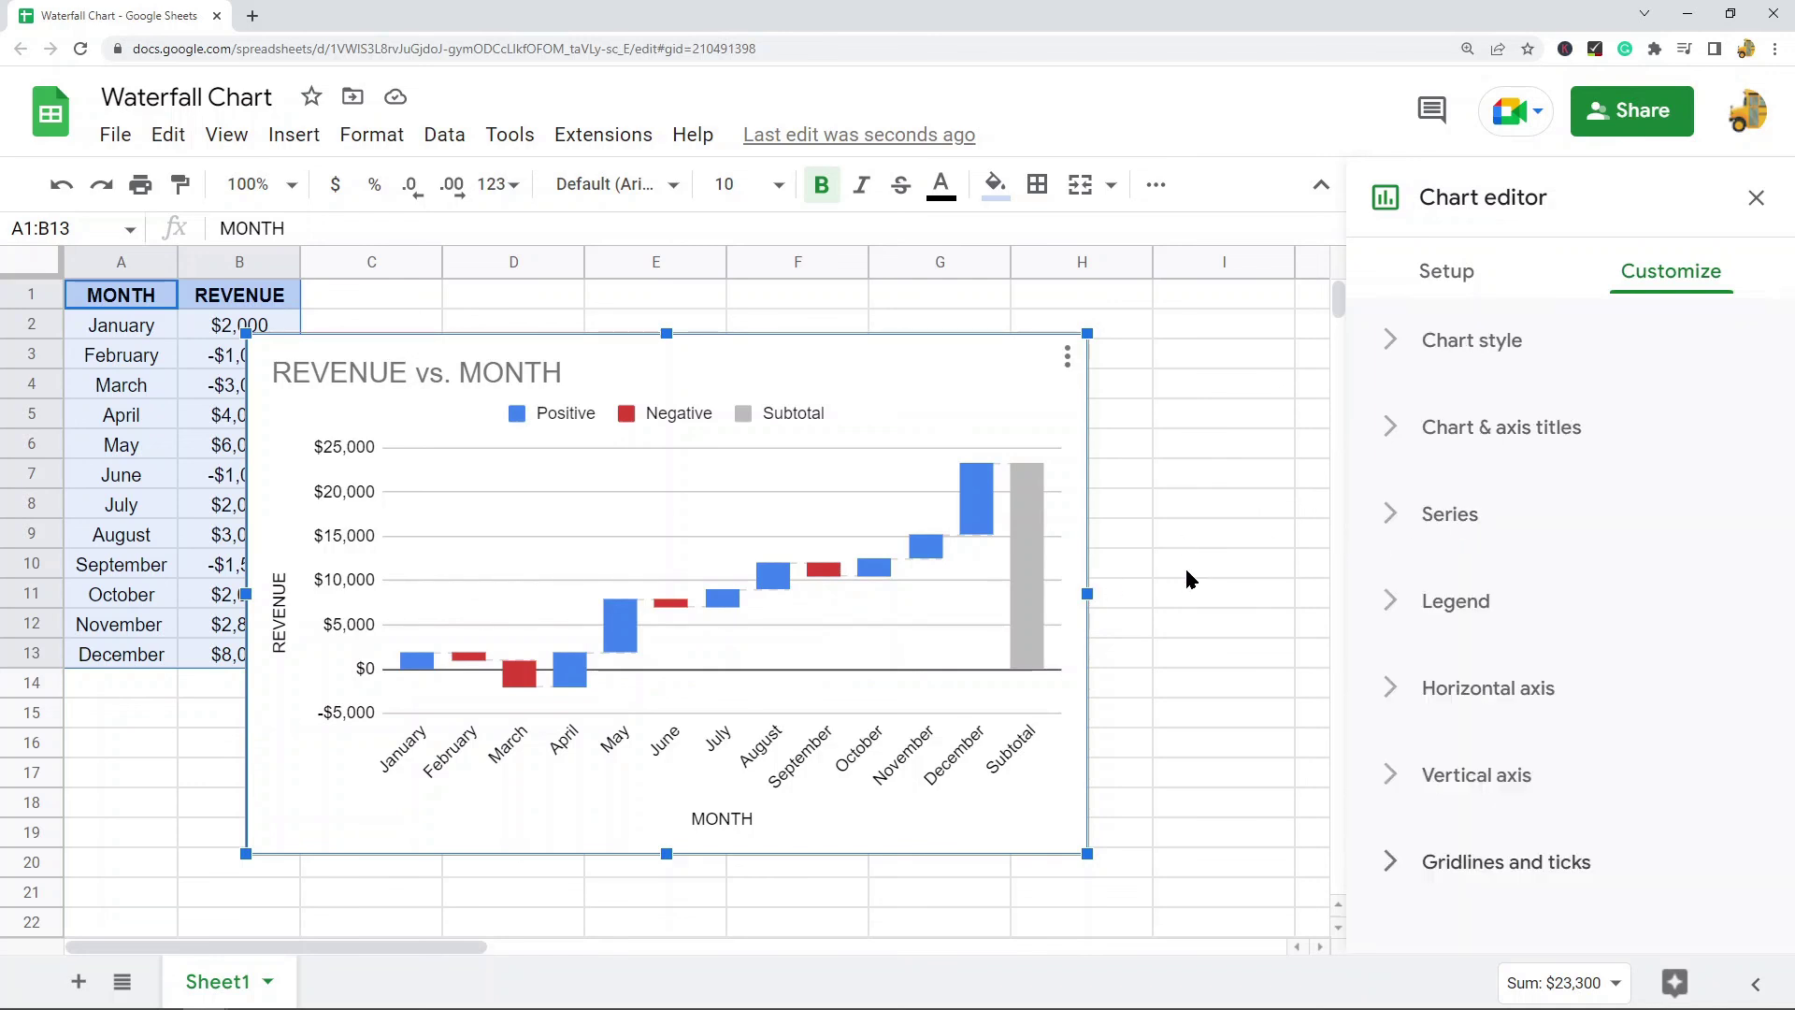